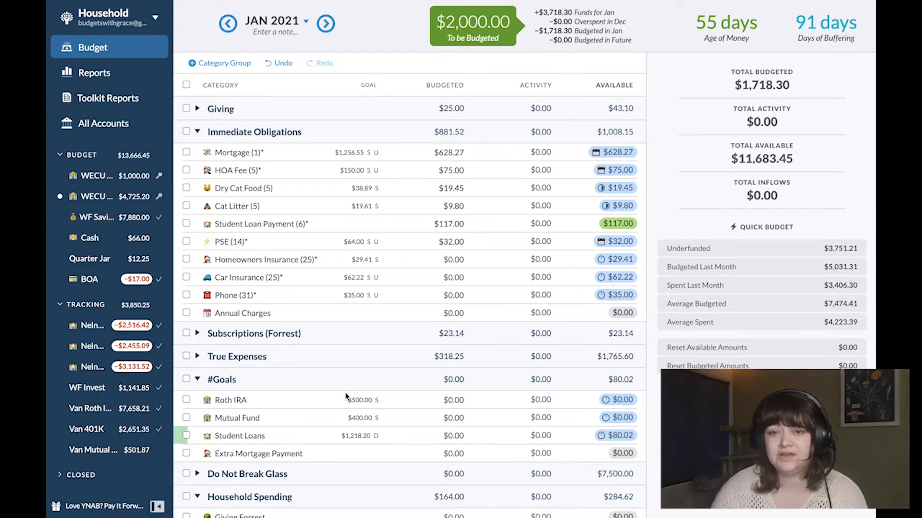
Step: Add a Health Insurance category to Immediate Obligations and give it a monthly spending goal of $385.51
left_click(308, 132)
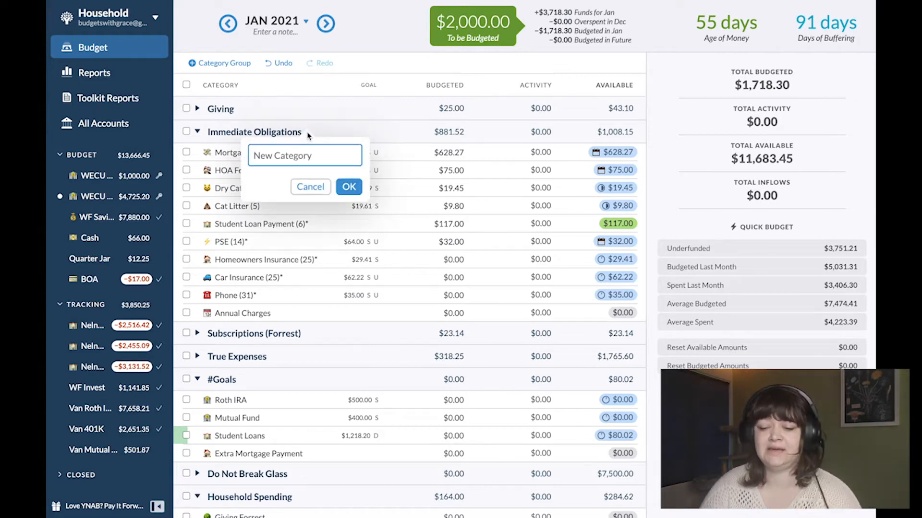
type("Health INs")
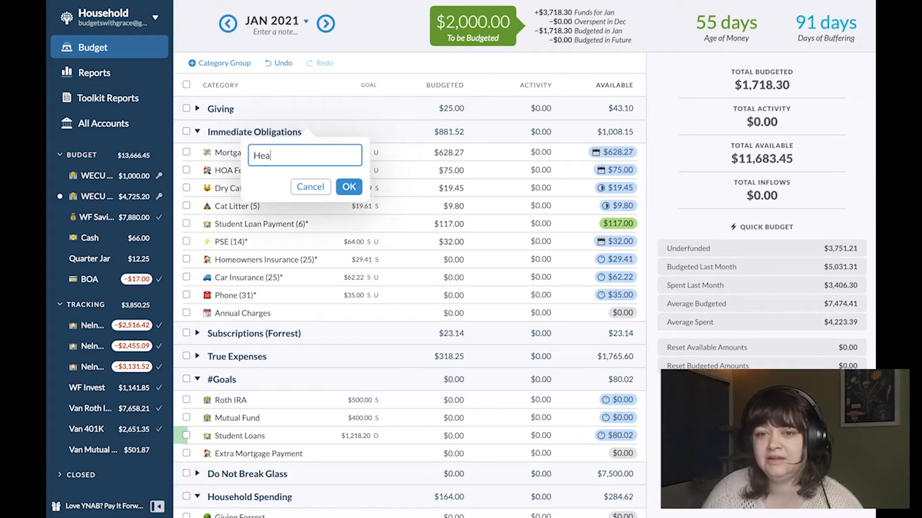
key("BackSpace")
key("BackSpace")
key("BackSpace")
type("Insurance")
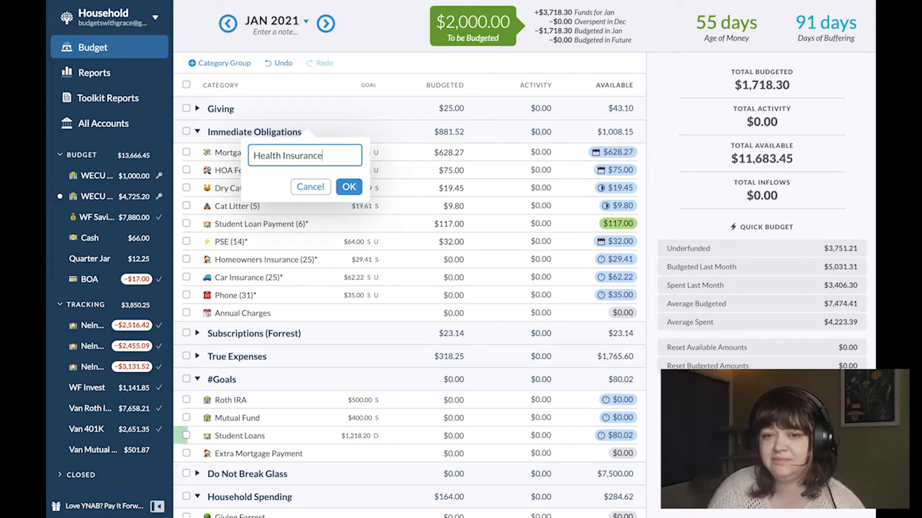
key("Return")
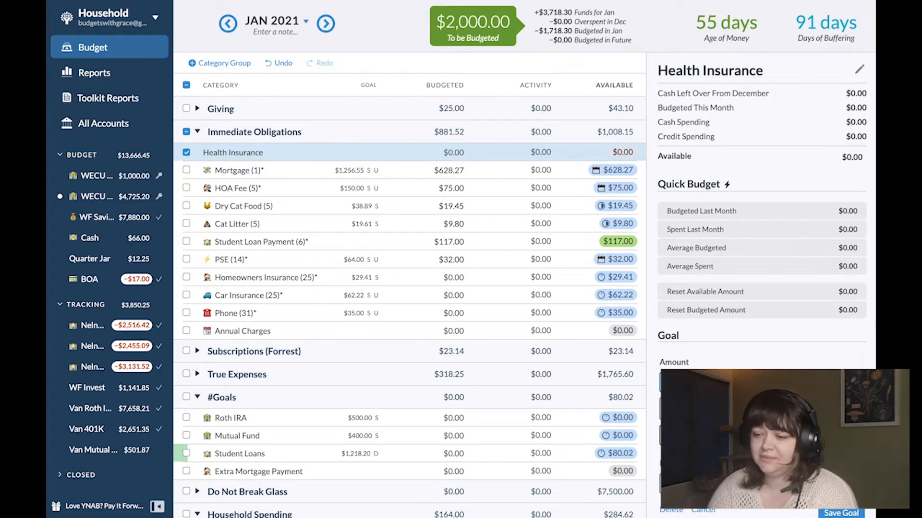
scroll(842, 293, "down", 1)
key("Return")
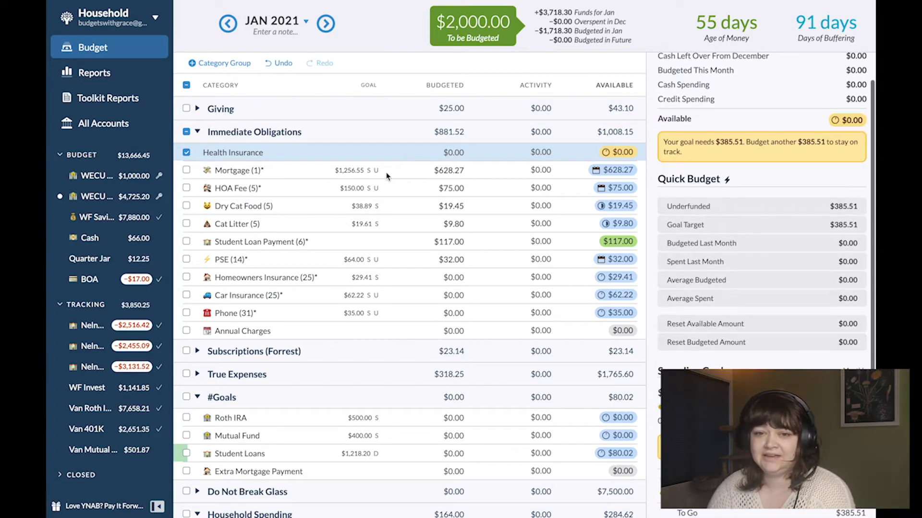
Step: Add a Monthly Medication category to Immediate Obligations with a monthly Needed For Spending goal of $40
left_click(308, 132)
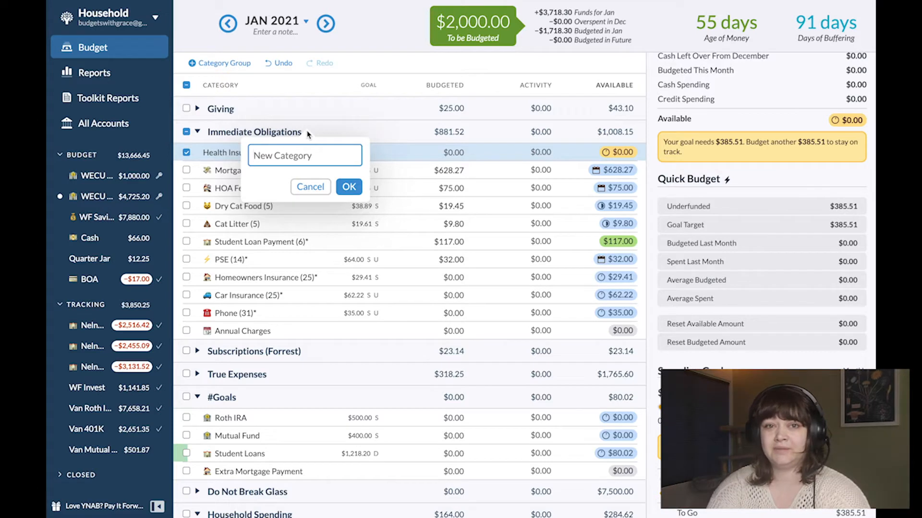
type("Monthly Medication")
key("Return")
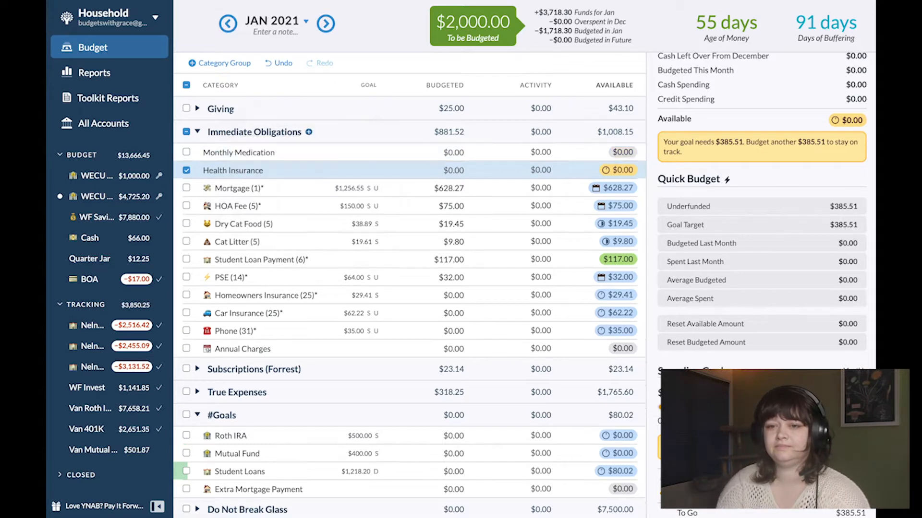
left_click(436, 152)
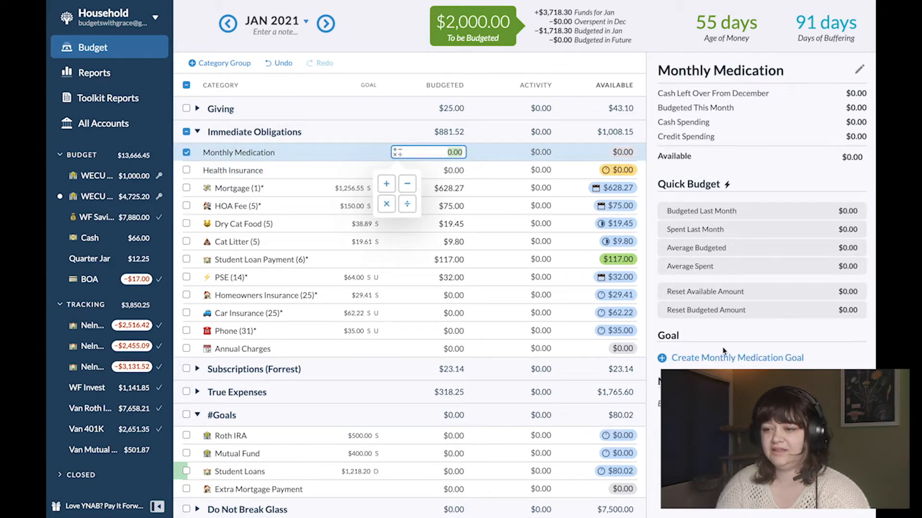
left_click(735, 358)
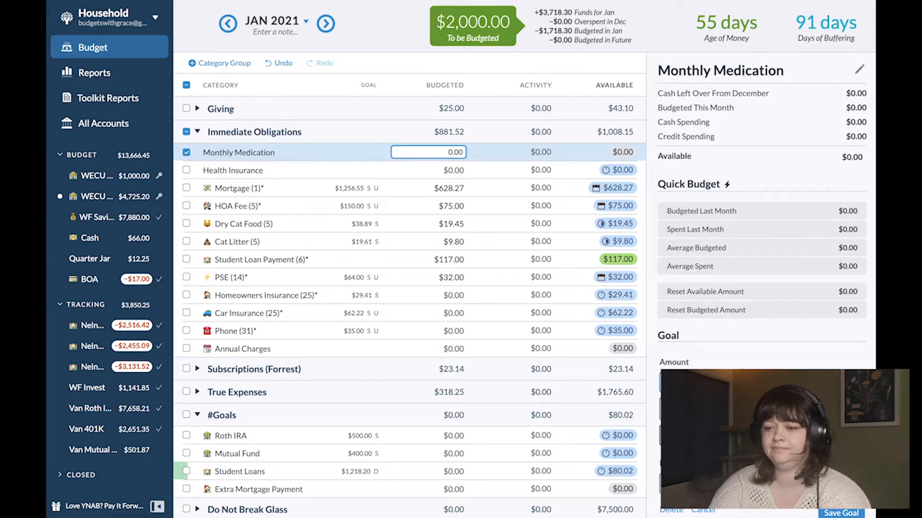
type("40")
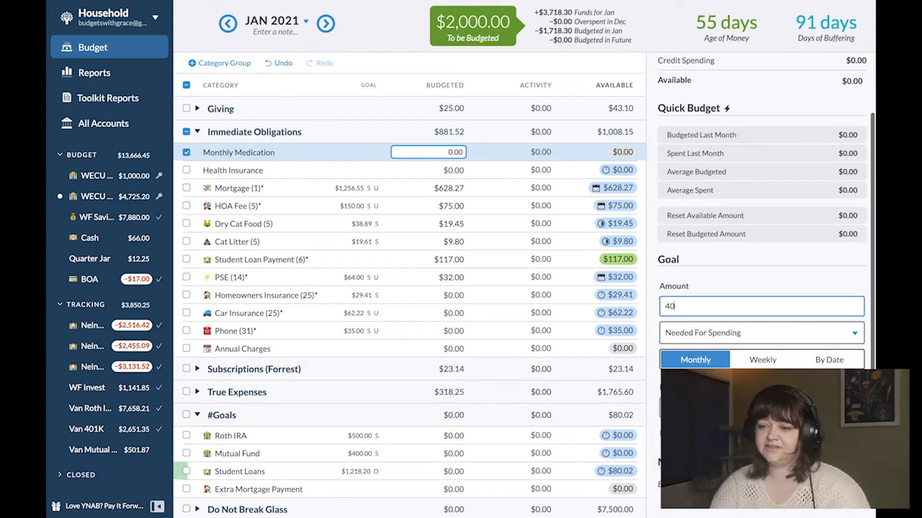
key("Return")
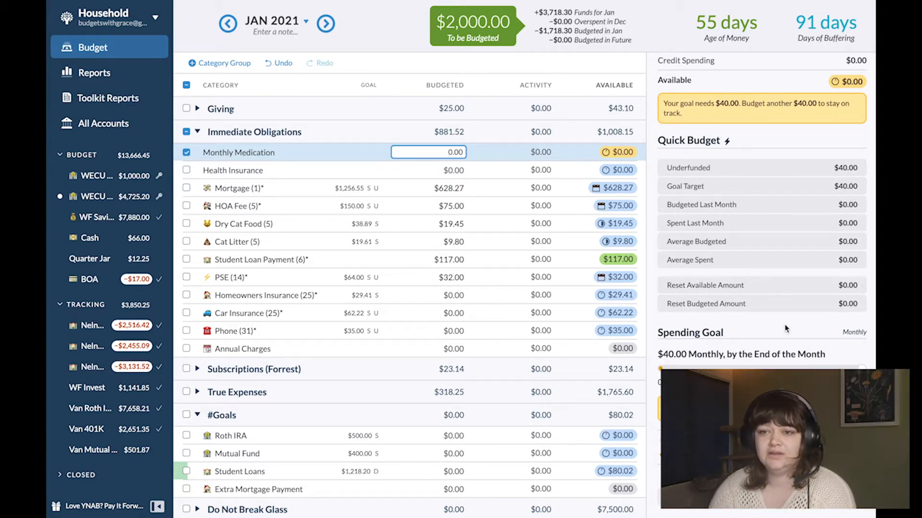
Step: Check the combined underfunded amount of the Monthly Medication and Health Insurance categories, and clear the selection
left_click(186, 152)
left_click(185, 154)
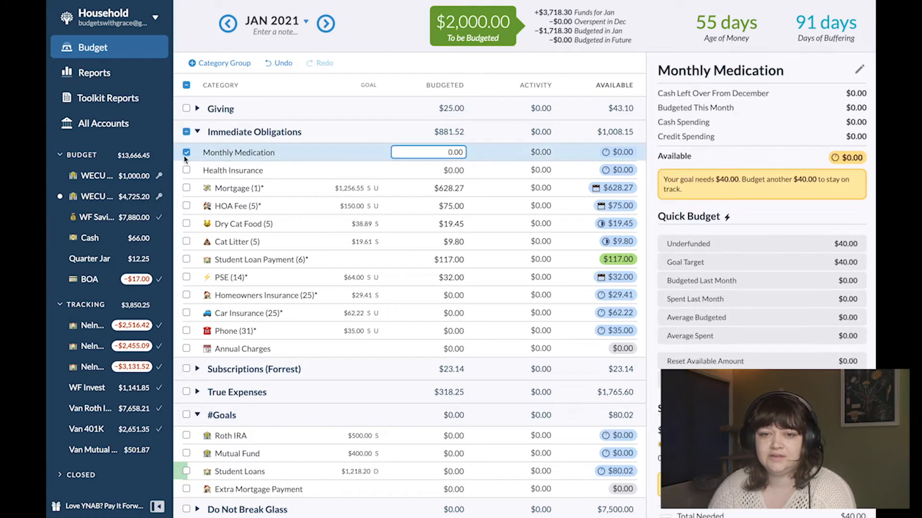
left_click(186, 171)
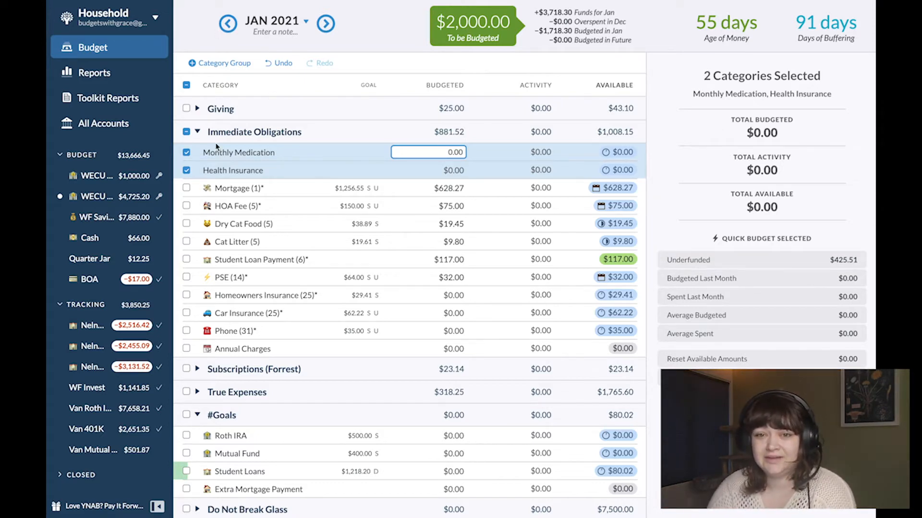
left_click(186, 133)
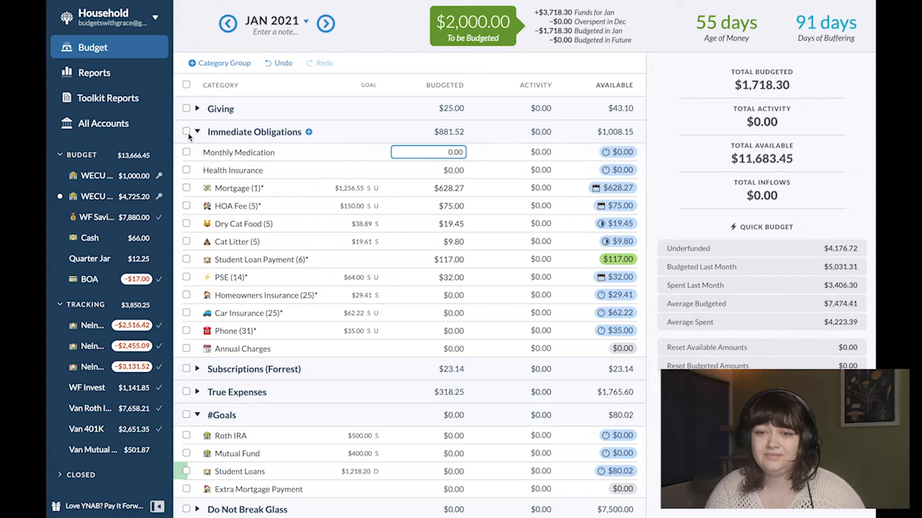
Step: Add a Therapist category to Immediate Obligations and give it a monthly spending goal of $120
left_click(310, 132)
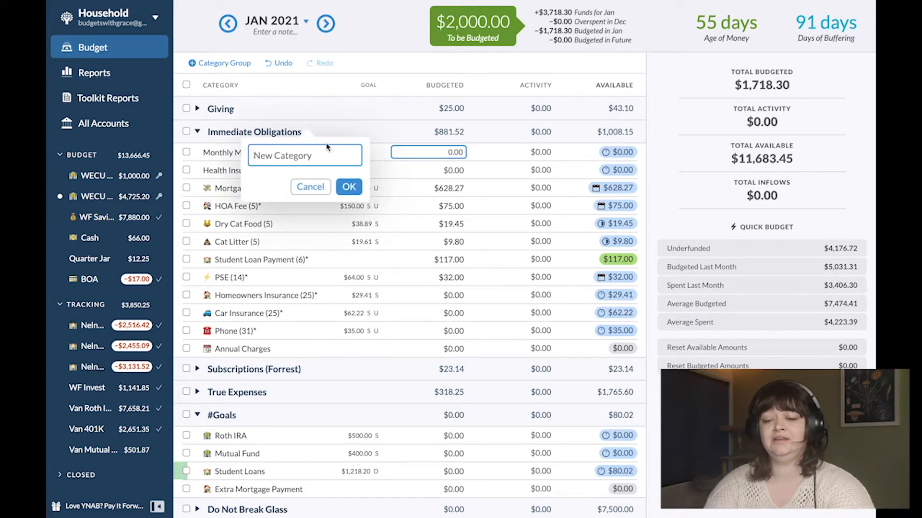
type("Th")
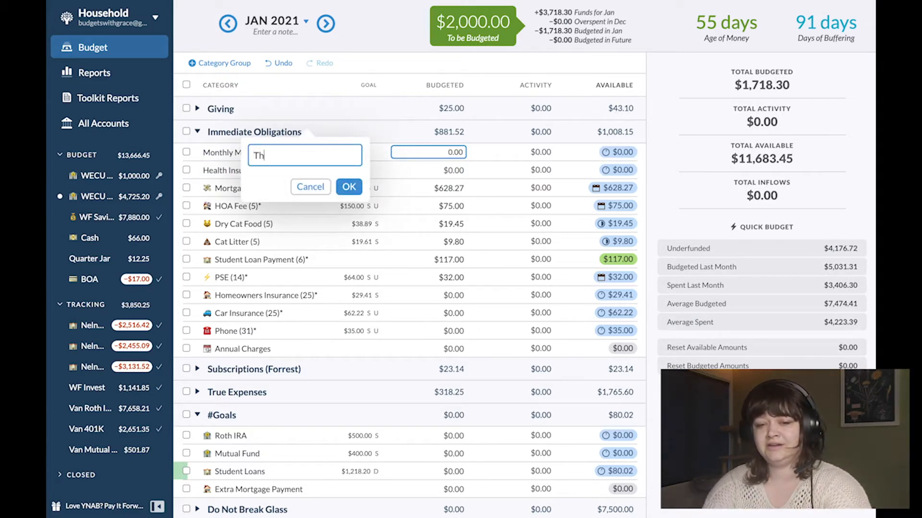
type("erapist")
key("Return")
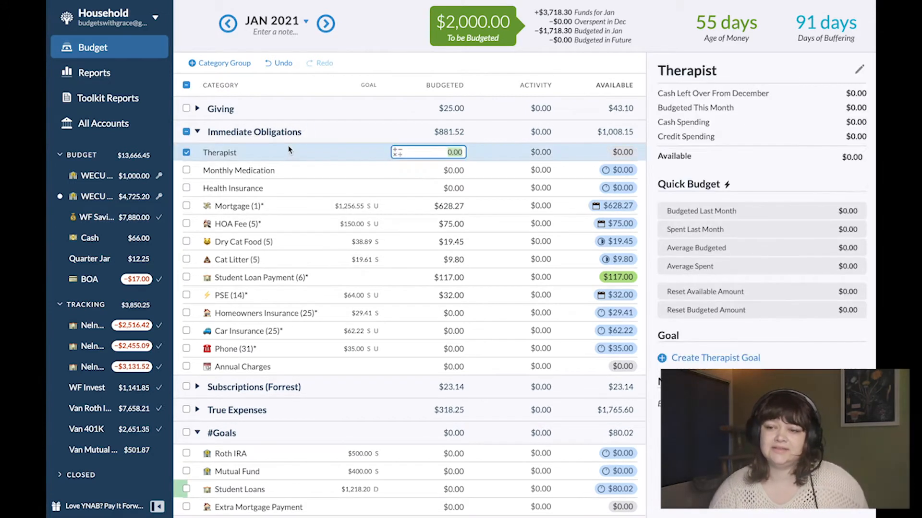
left_click(710, 359)
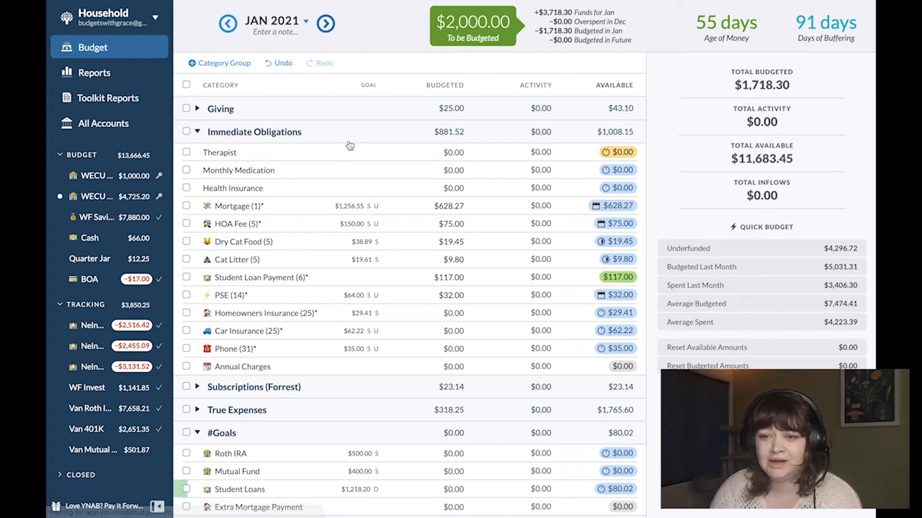
left_click(230, 28)
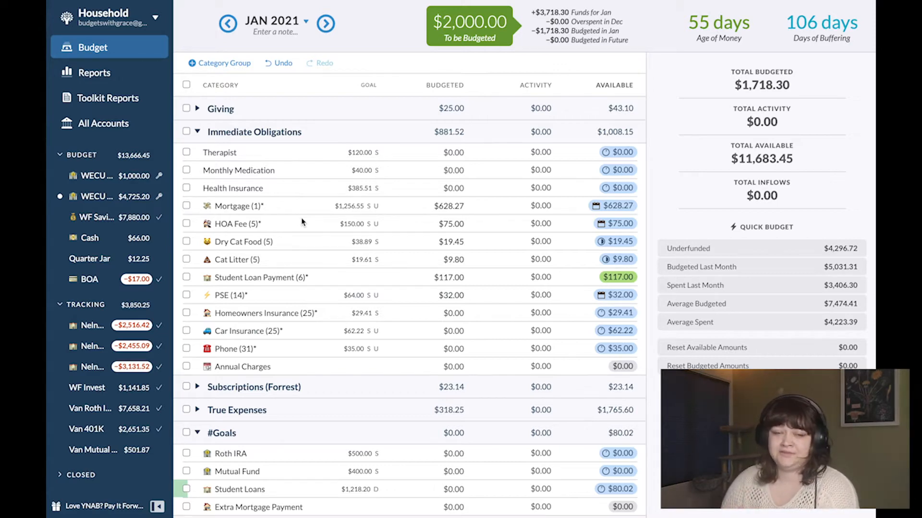
Step: Budget the underfunded amounts for Whatcom Humane Society ($15) and Tis the Season ($10) in the Giving group
left_click(197, 109)
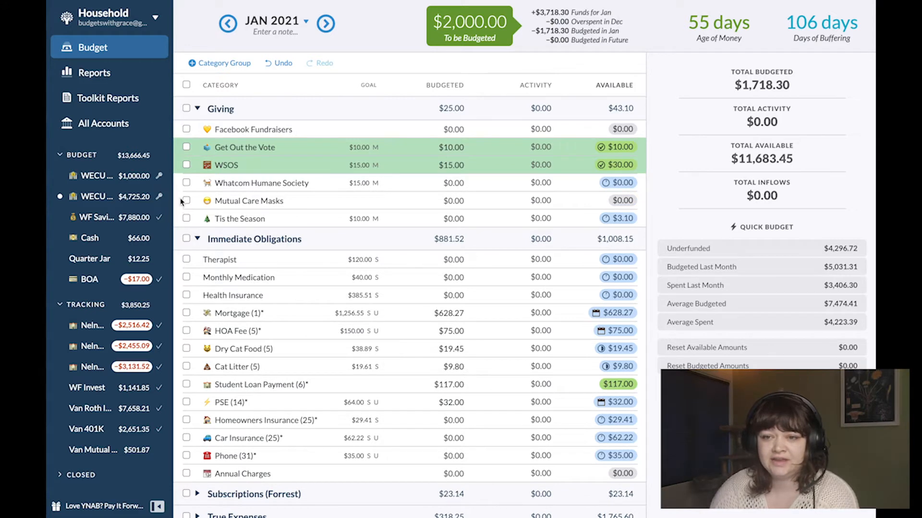
left_click(187, 182)
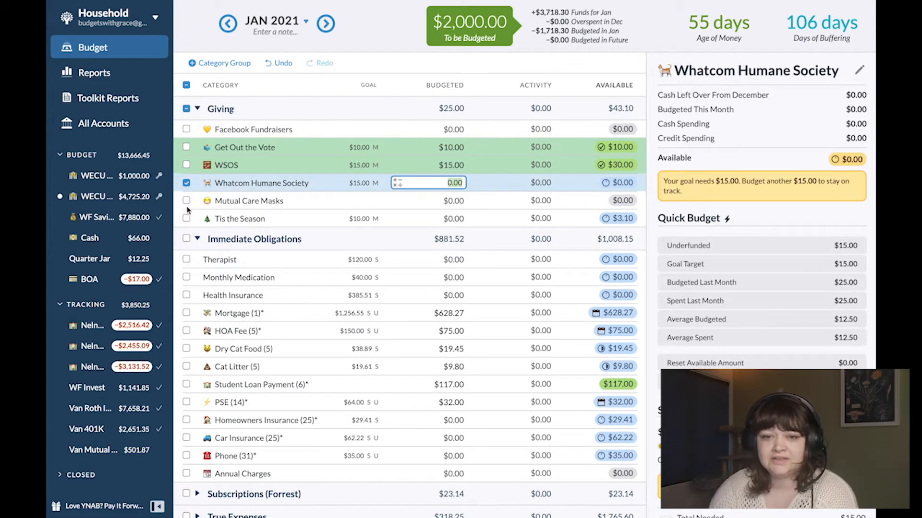
left_click(186, 218)
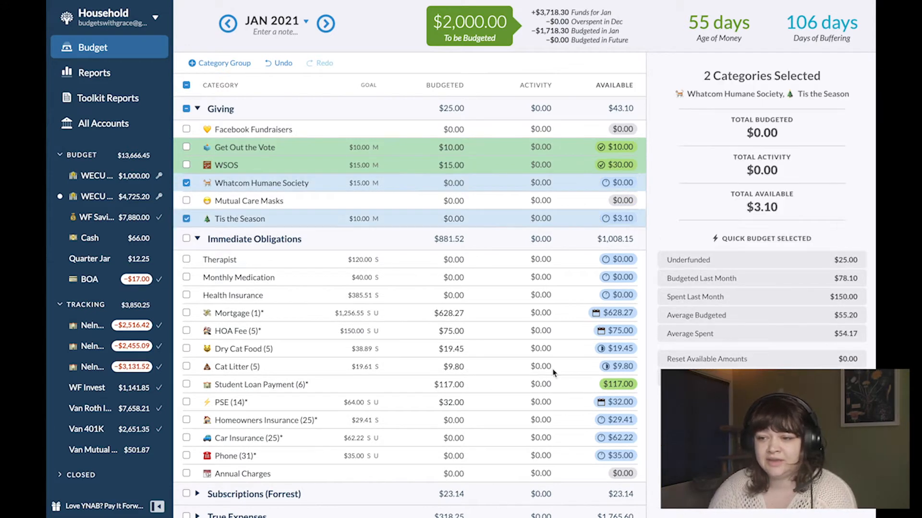
left_click(715, 261)
left_click(186, 182)
left_click(186, 219)
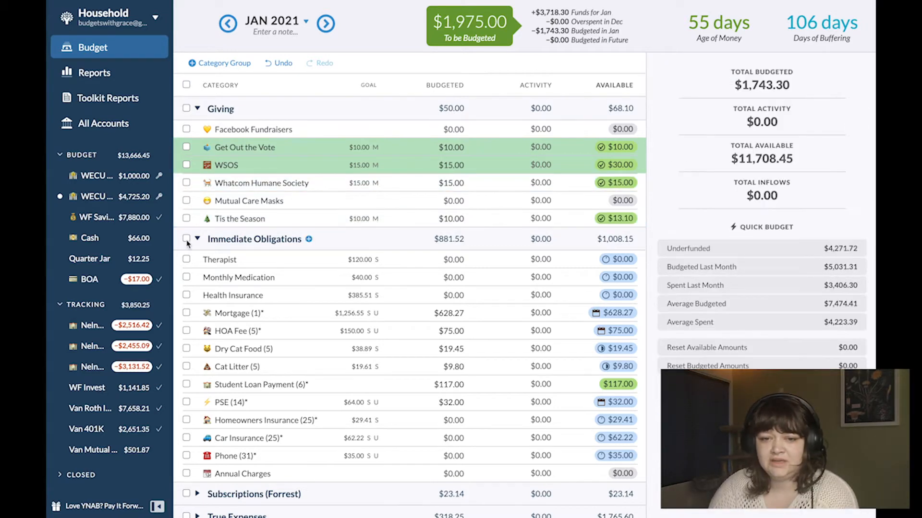
Step: Budget the underfunded amounts for Homeowners Insurance ($29.41), Car Insurance ($62.22) and Phone ($35) in Immediate Obligations
left_click(186, 260)
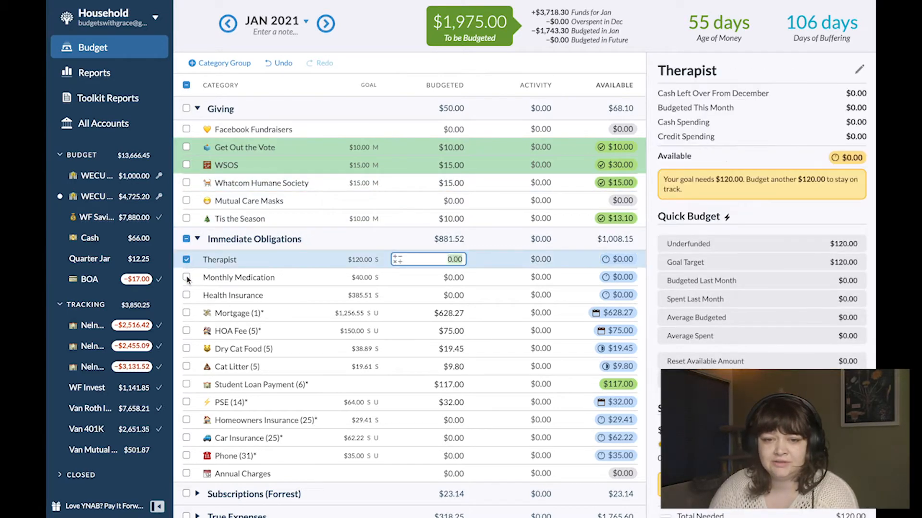
left_click(186, 260)
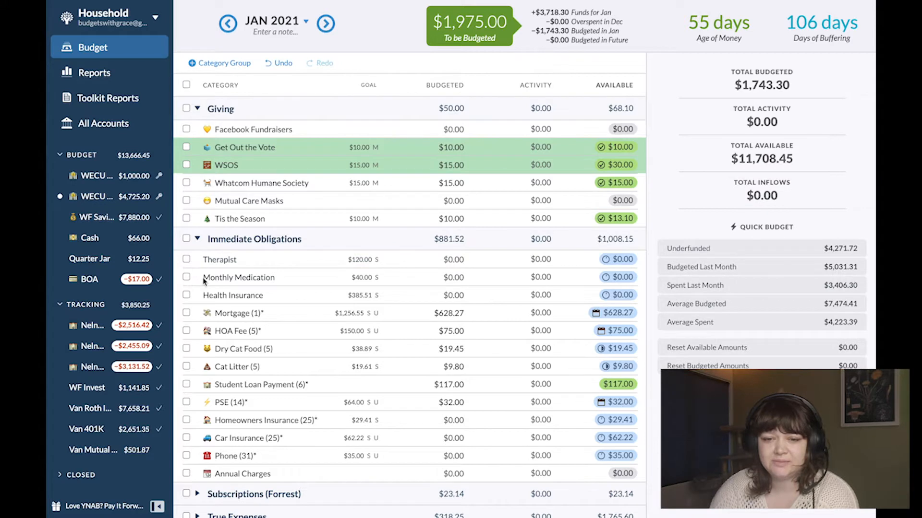
scroll(202, 277, "down", 3)
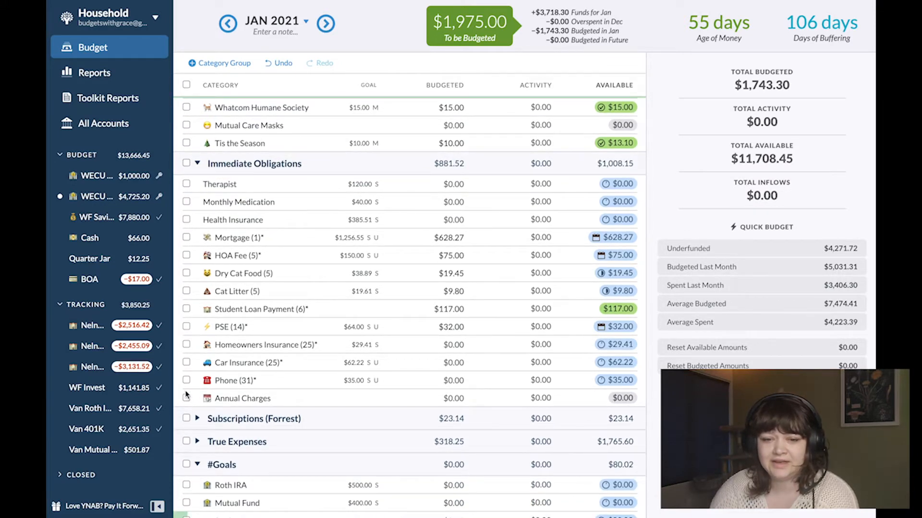
left_click(187, 381)
left_click(188, 364)
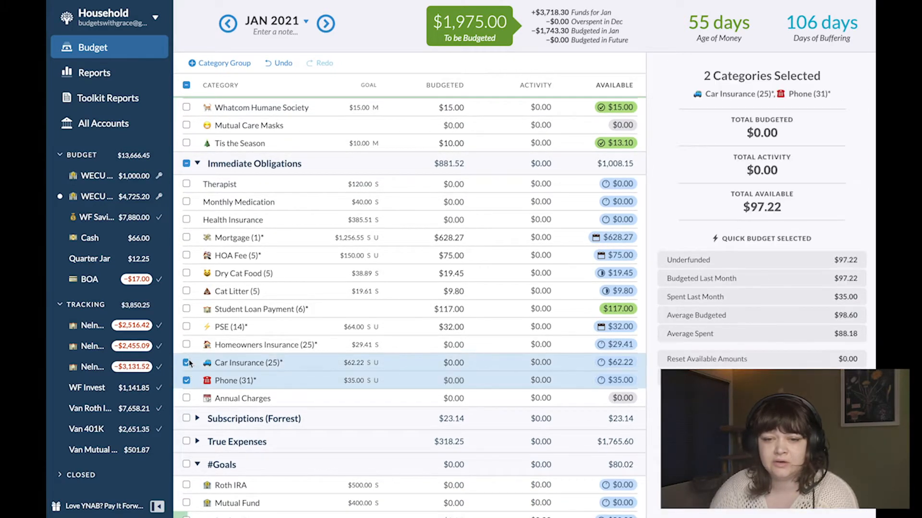
left_click(186, 345)
left_click(696, 264)
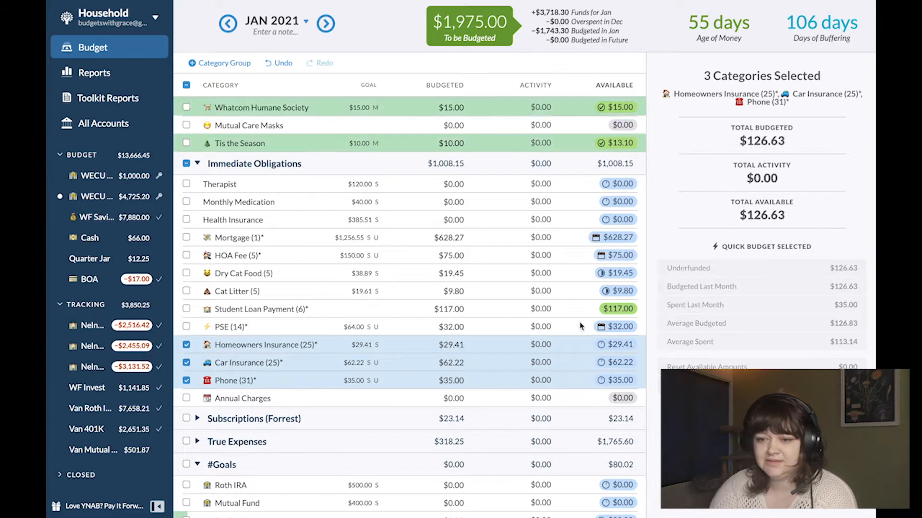
Step: Halve the January budgeted amount for Homeowners Insurance by entering 29.41/2
left_click(451, 345)
type("/2")
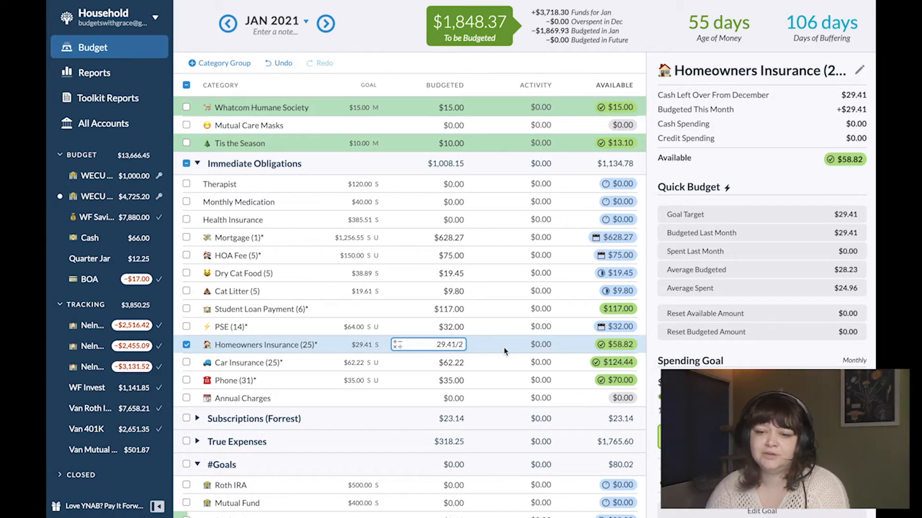
left_click_drag(453, 345, 468, 346)
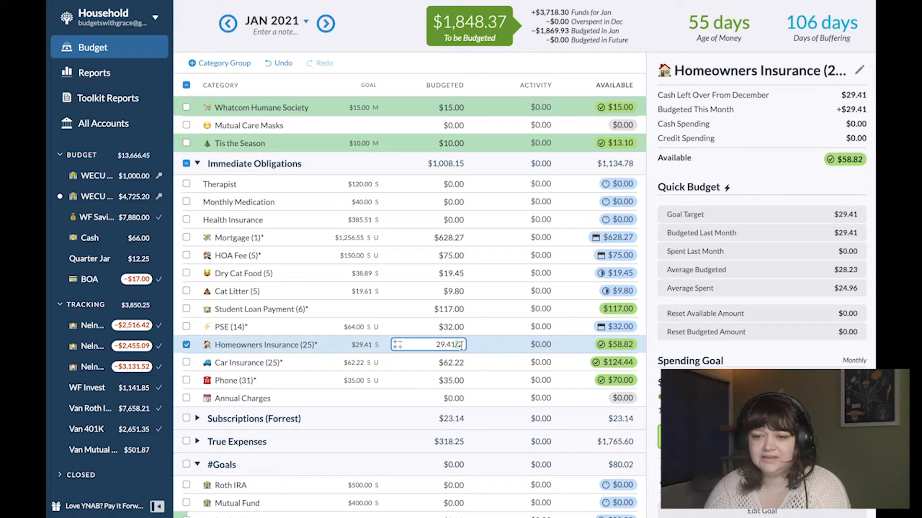
key("Return")
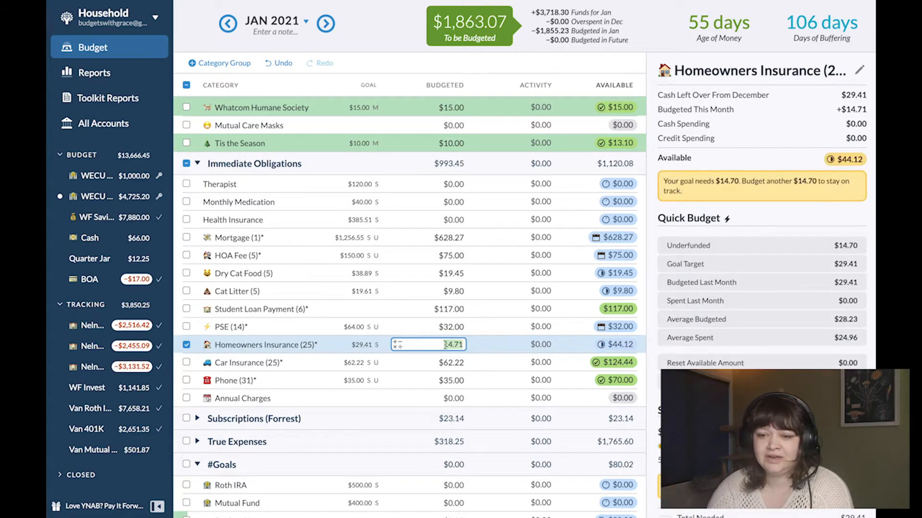
scroll(424, 344, "down", 1)
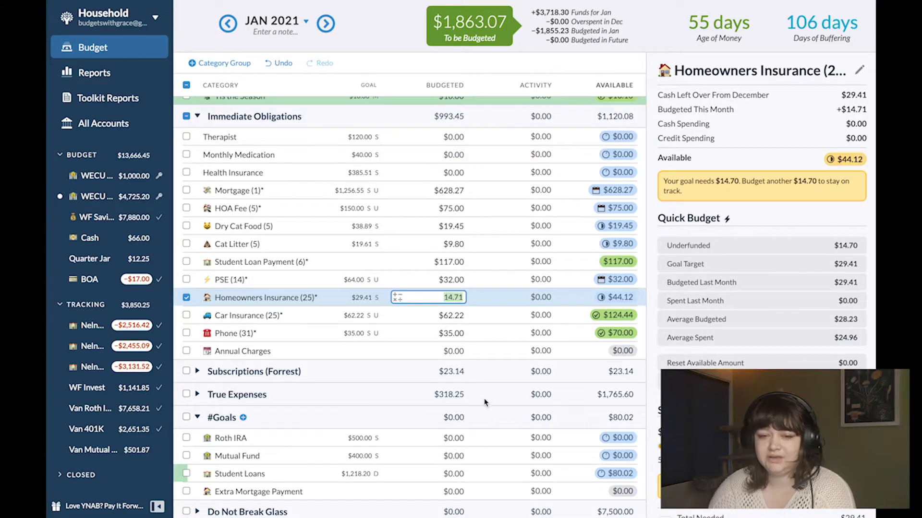
left_click(187, 296)
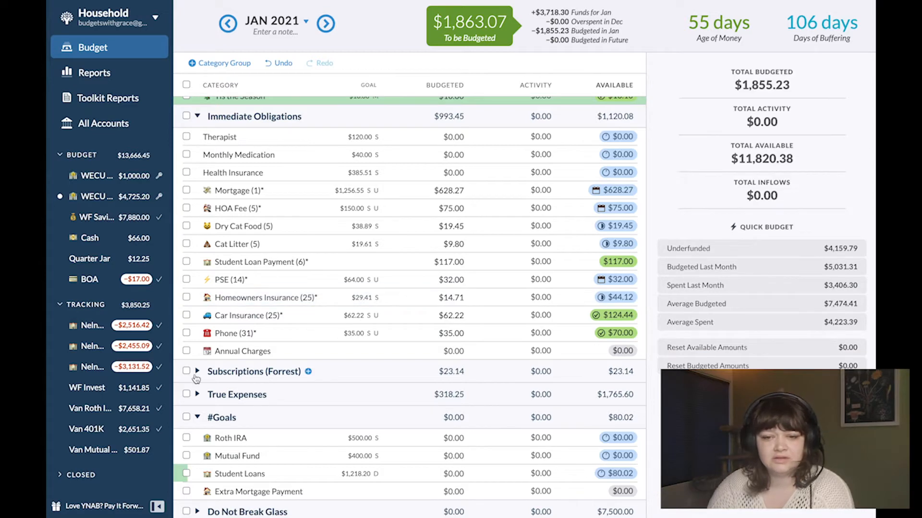
Step: Expand the True Expenses group and review its categories' January budgeted amounts
scroll(225, 346, "down", 2)
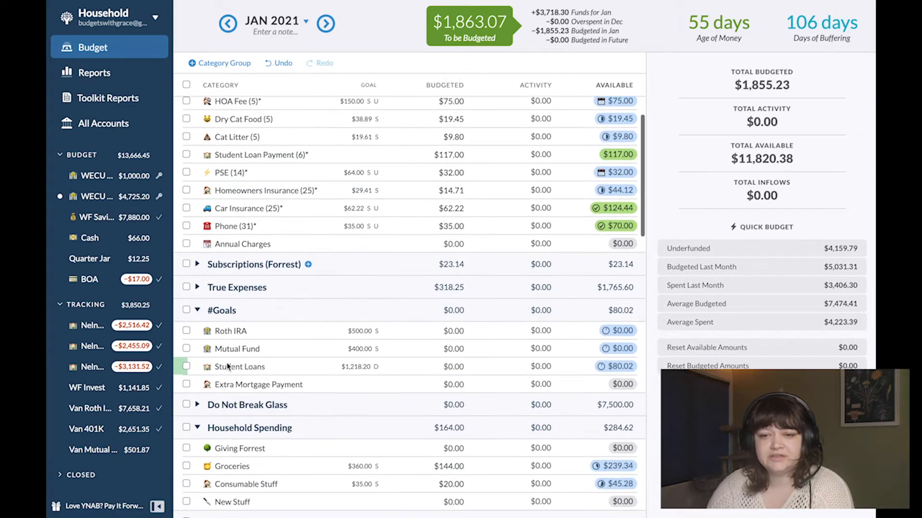
left_click(197, 287)
scroll(396, 332, "down", 1)
left_click(396, 336)
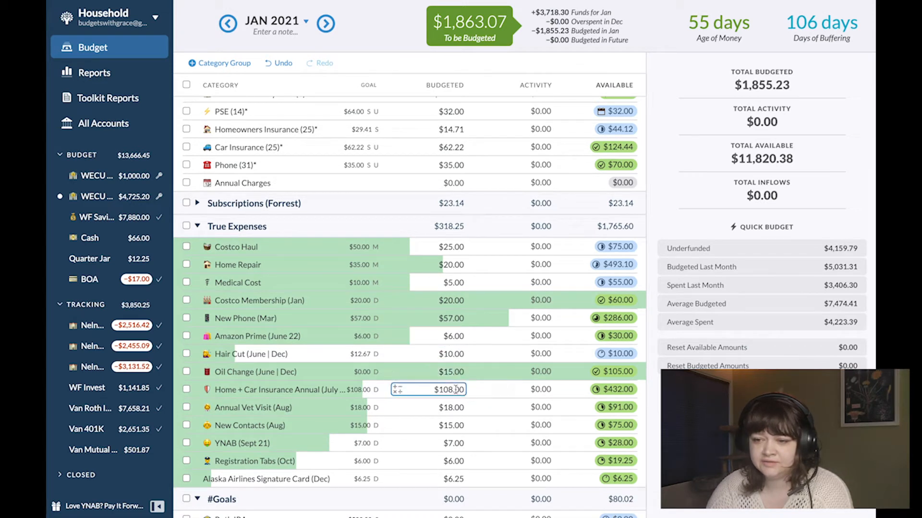
scroll(464, 475, "down", 1)
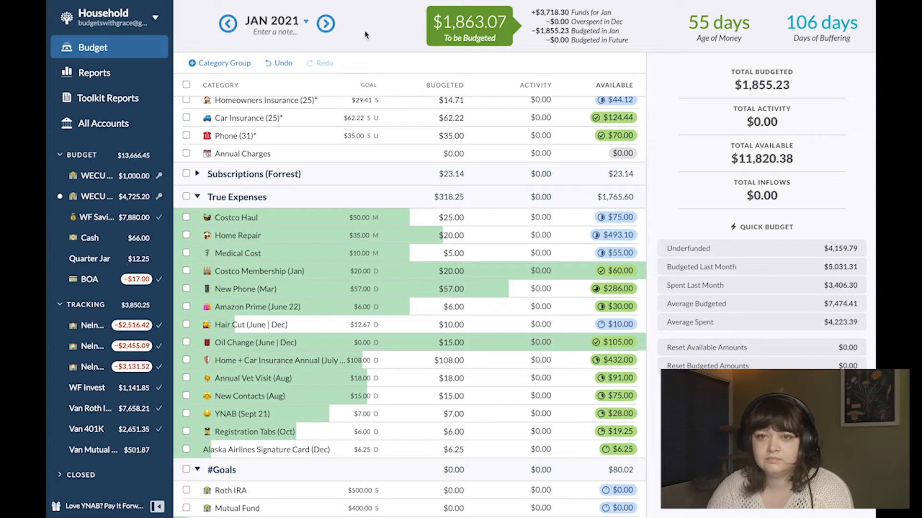
left_click(326, 24)
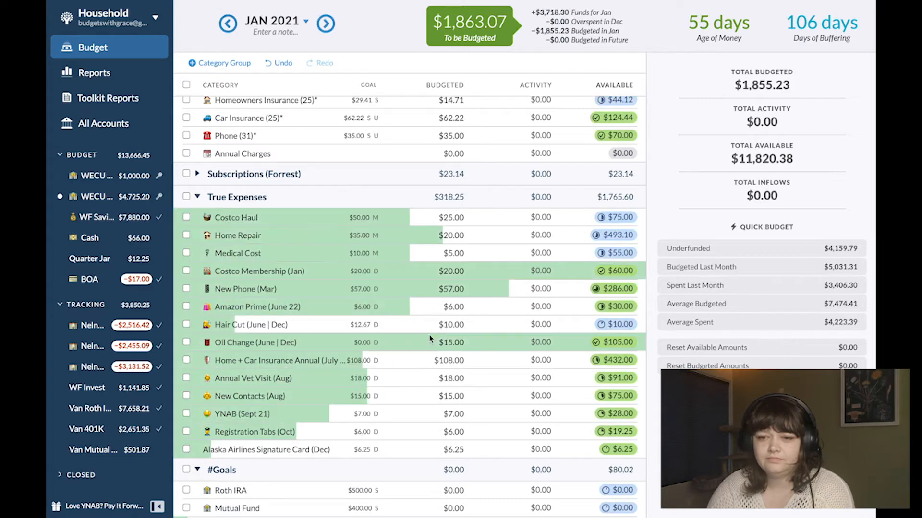
Step: Set the January budgeted amount for Hair Cut to $15 and check its February goal amount
left_click(446, 325)
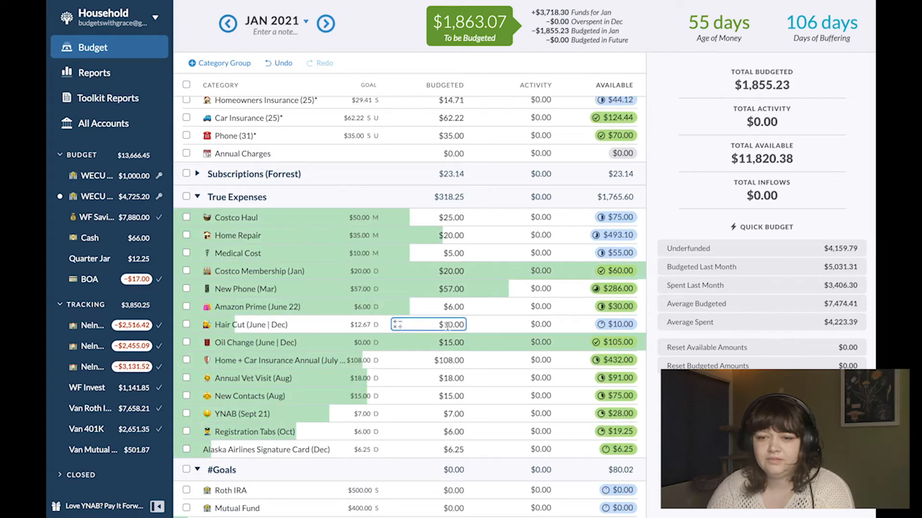
left_click(453, 323)
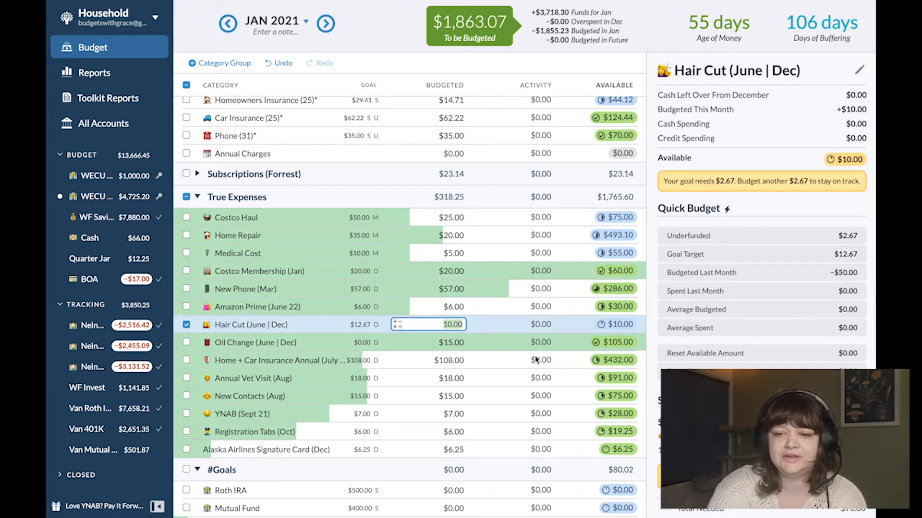
type("15")
left_click(461, 378)
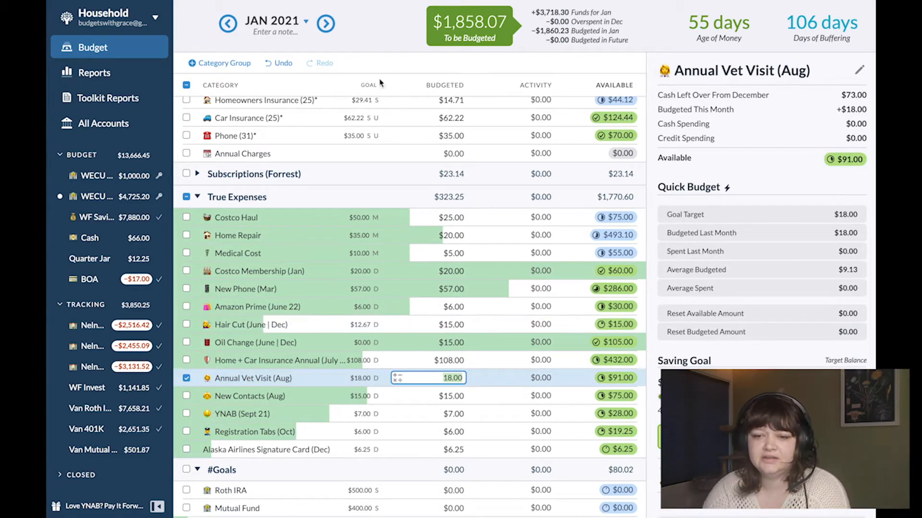
left_click(329, 38)
left_click(327, 25)
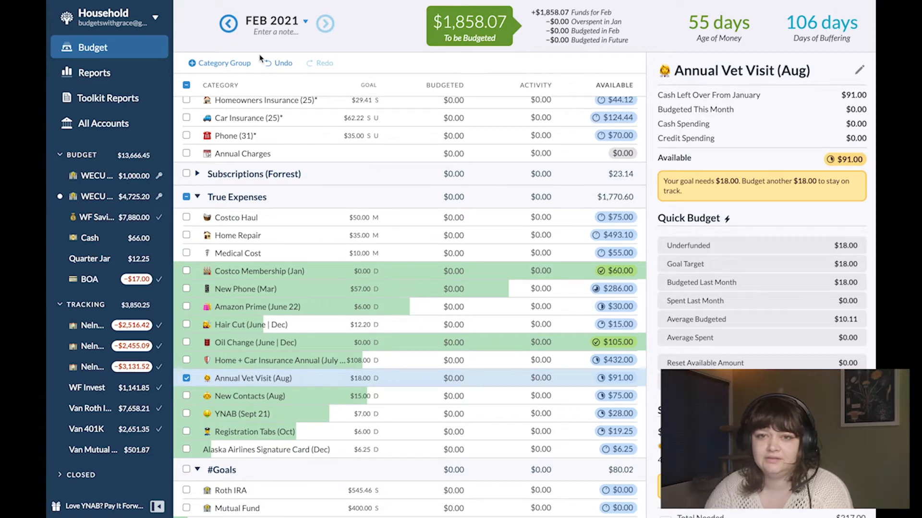
left_click(229, 32)
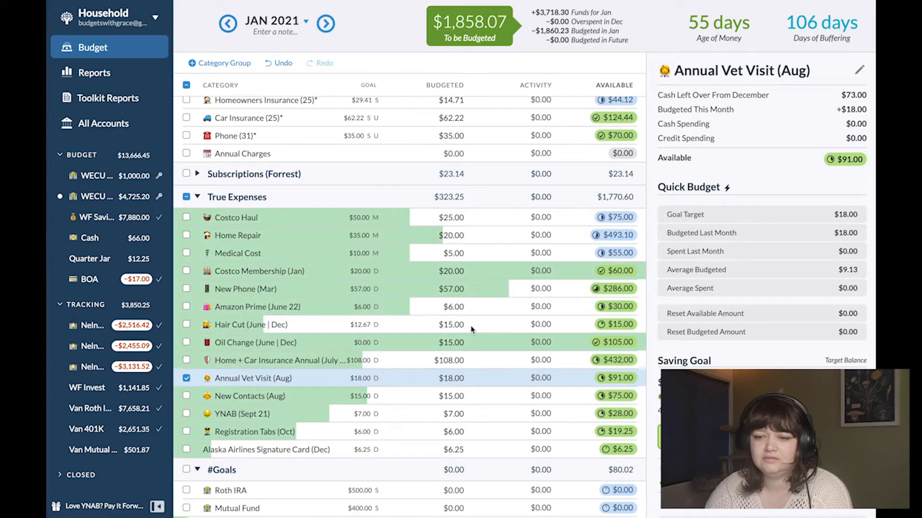
Step: Set the January budgeted amount for Hair Cut in True Expenses to $16
left_click(470, 325)
scroll(763, 288, "down", 2)
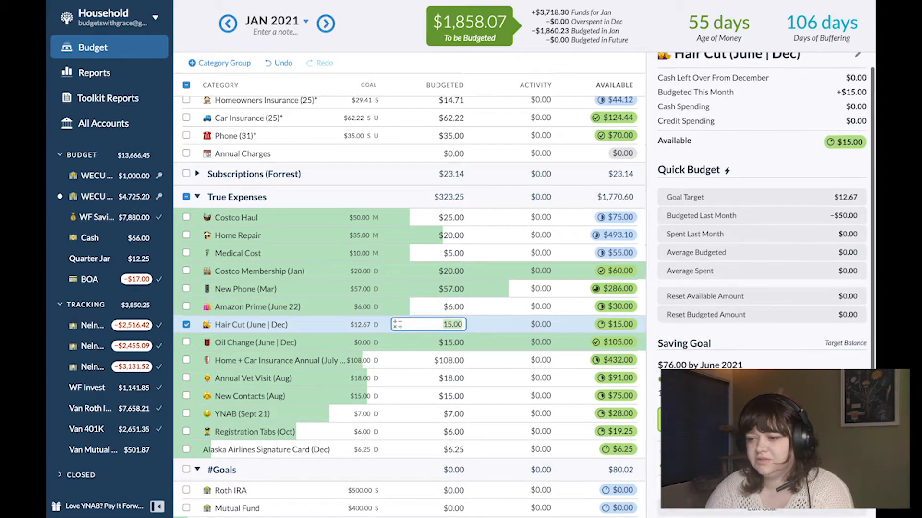
left_click(445, 322)
key("BackSpace")
type("6")
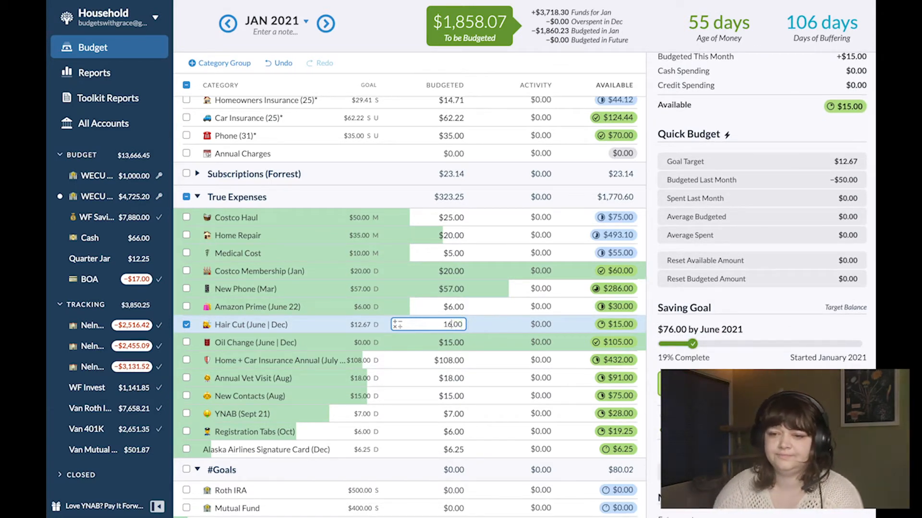
left_click(557, 375)
left_click(475, 329)
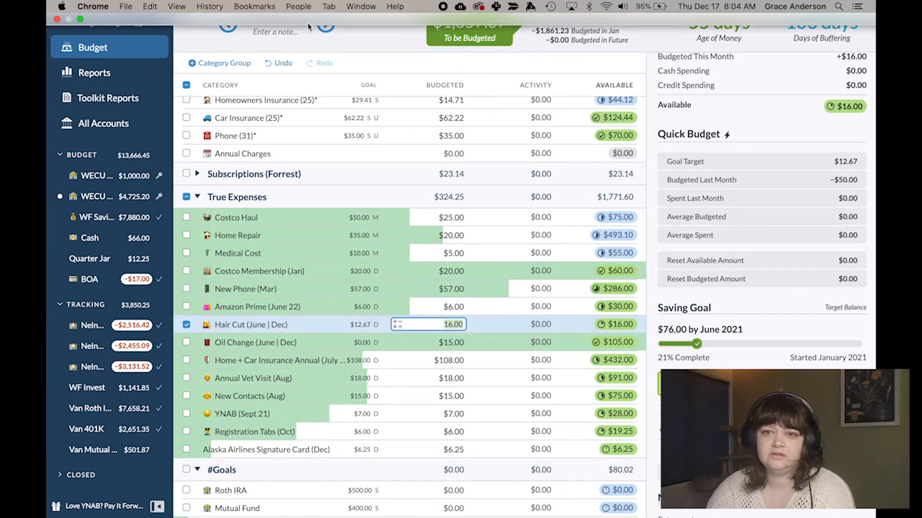
Step: Check the Hair Cut goal amount in February 2021 and return to January 2021
left_click(327, 25)
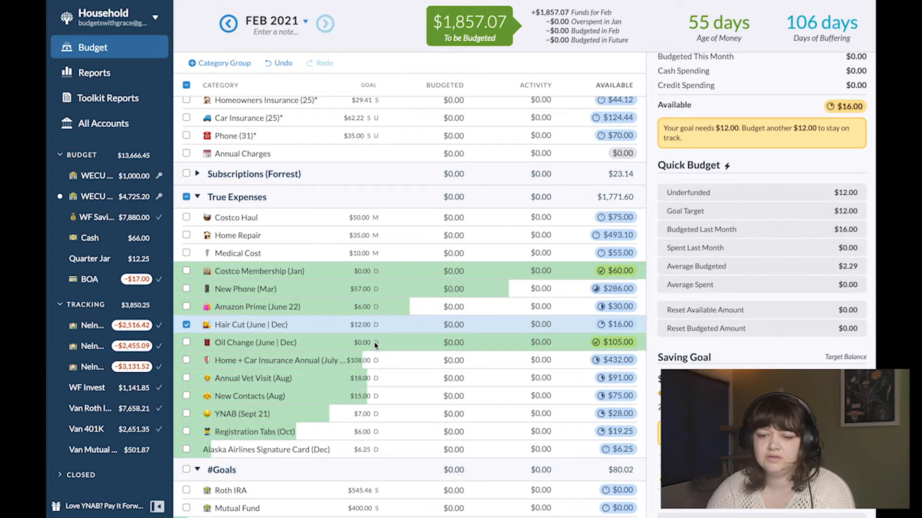
left_click(439, 327)
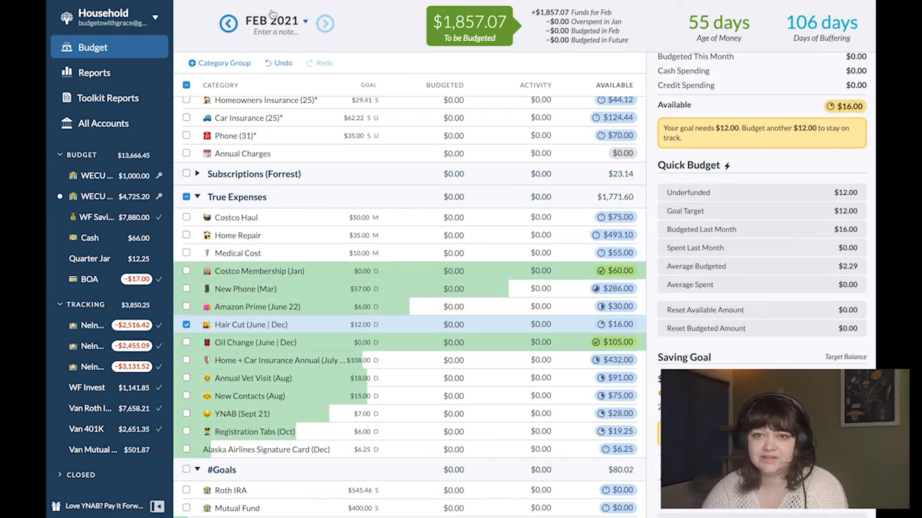
left_click(230, 28)
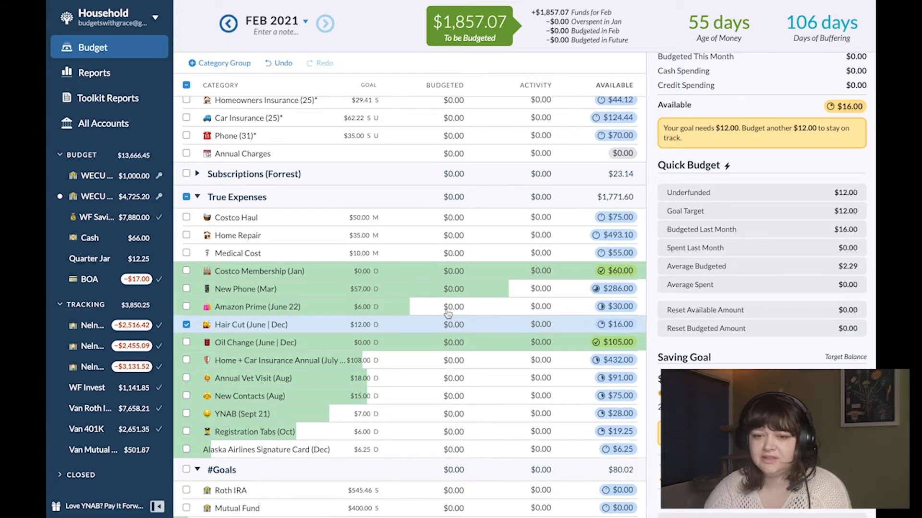
left_click(428, 374)
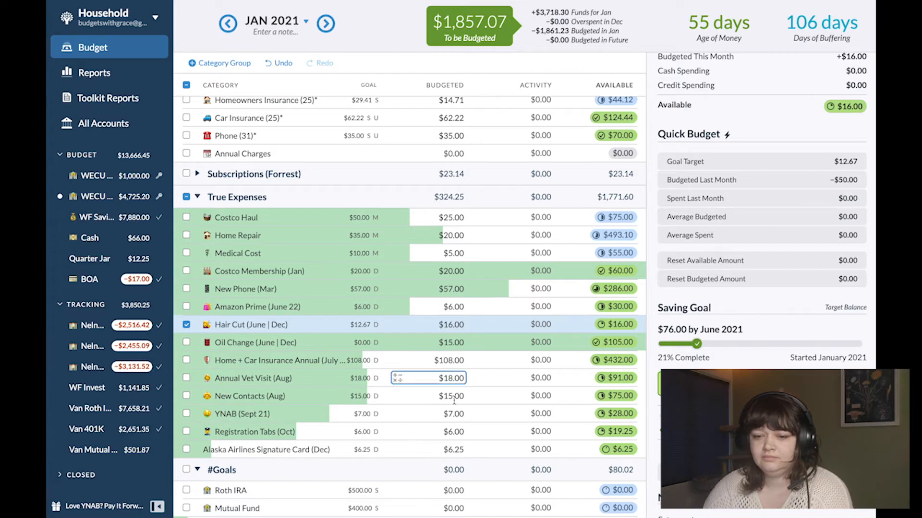
Step: Collapse the #Goals category group
scroll(497, 461, "down", 4)
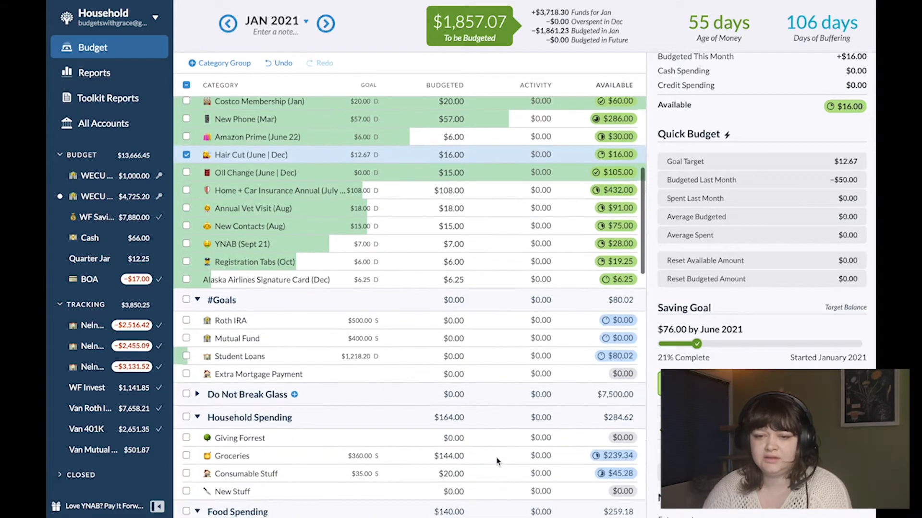
scroll(497, 461, "down", 2)
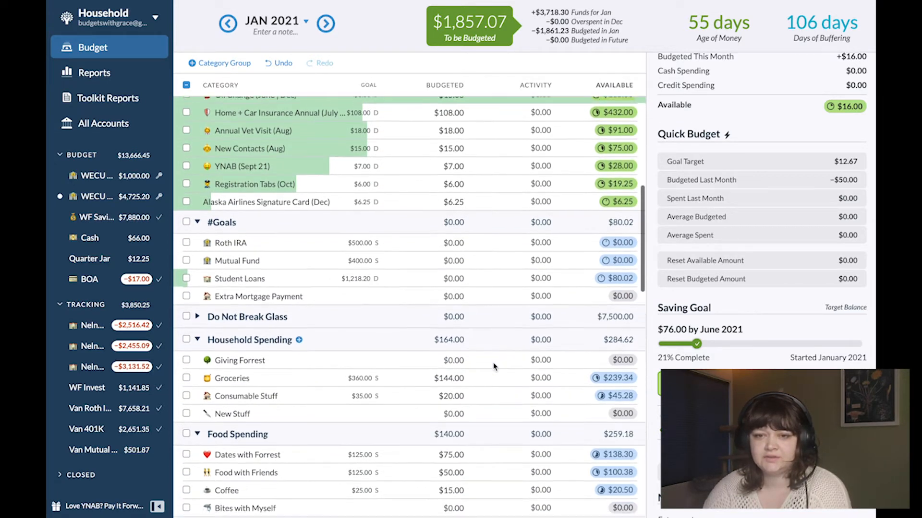
scroll(494, 367, "down", 2)
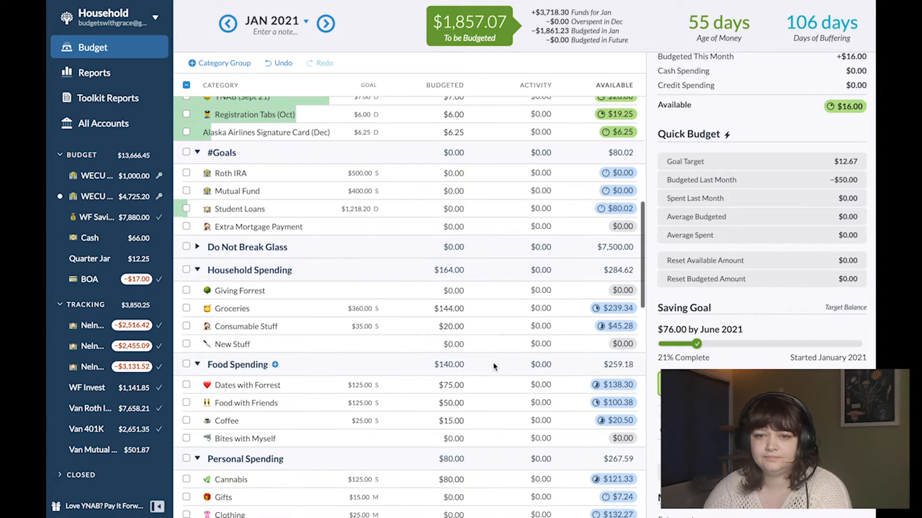
scroll(494, 367, "down", 1)
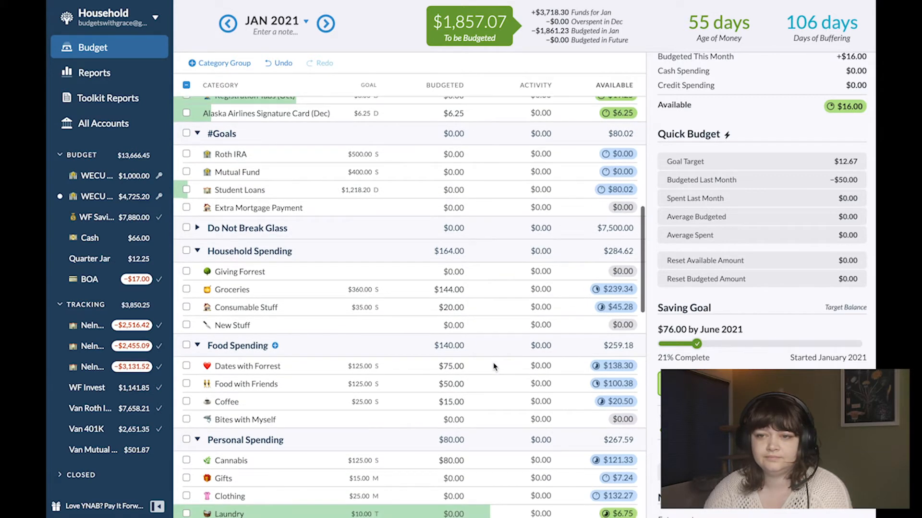
left_click(199, 133)
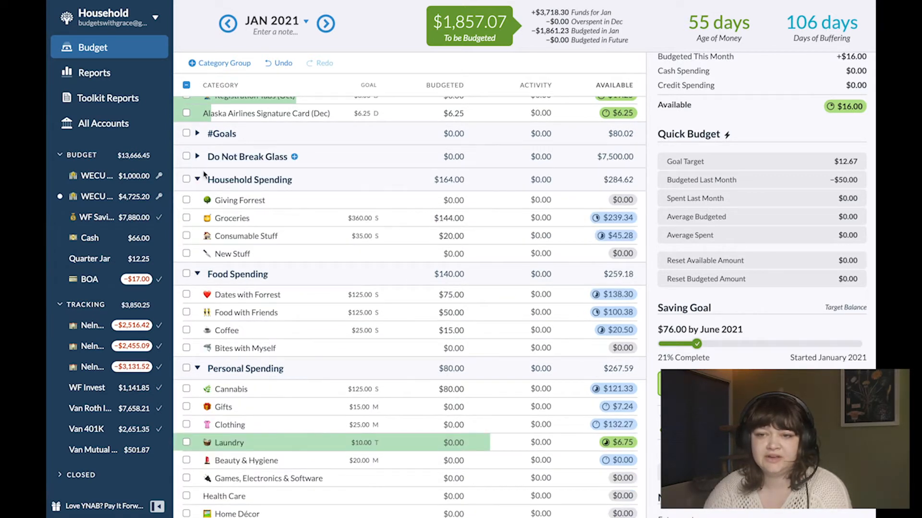
Step: Set the January budgeted amounts in Household Spending to $360 for Groceries and add $15 to Consumable Stuff
left_click(444, 215)
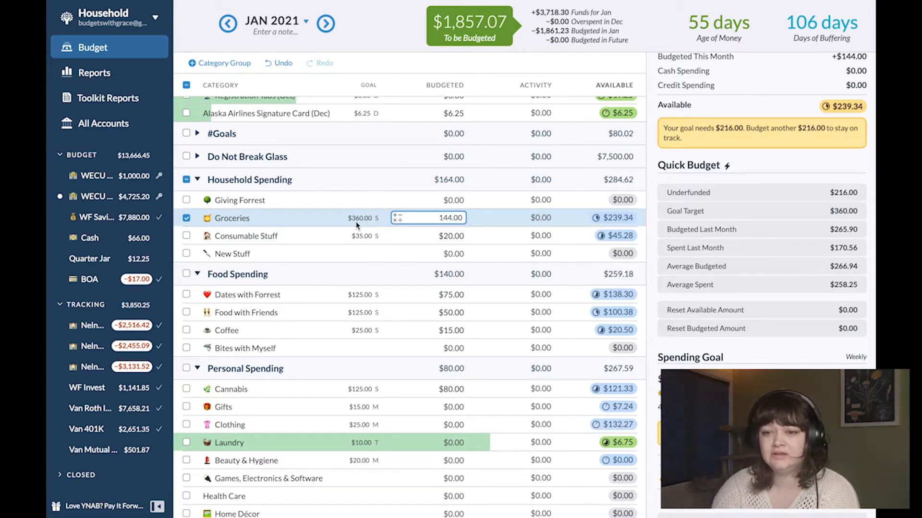
key("ctrl+a")
type("34")
type("0")
key("Return")
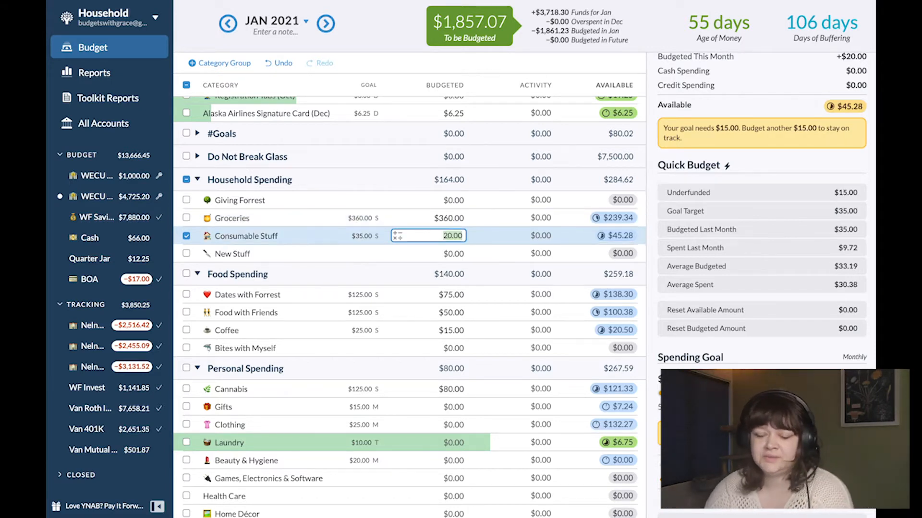
type("+15")
key("Return")
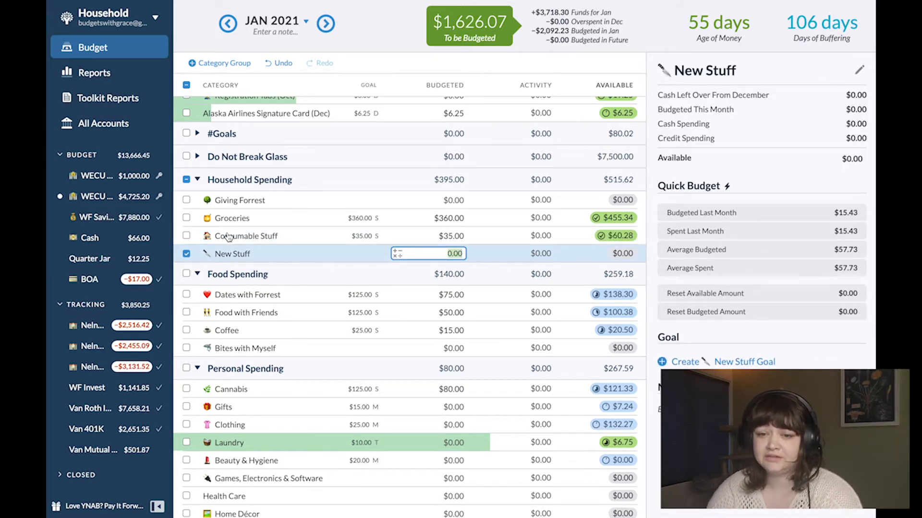
Step: Budget the underfunded amounts for the dates category, Food with Friends, Coffee, Cannabis, Gifts, Clothing, Beauty & Hygiene and Misc., and clear the selection
left_click(187, 294)
left_click(186, 312)
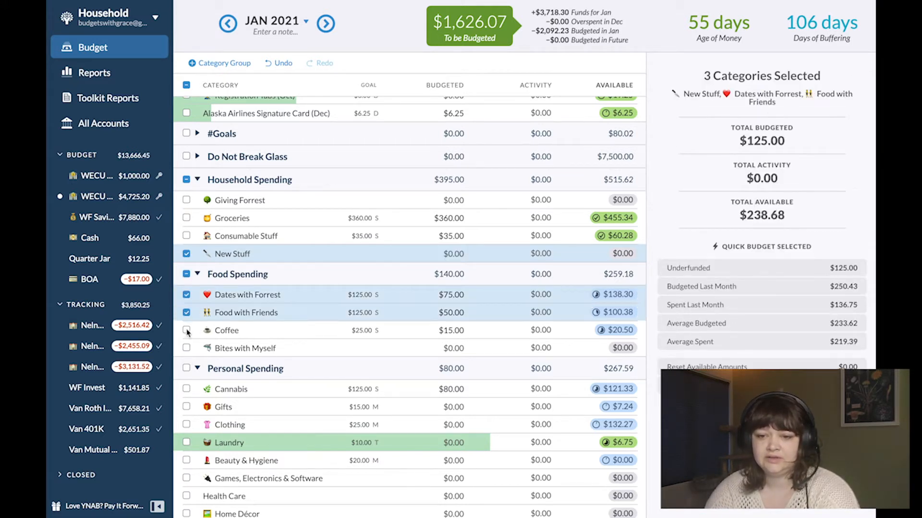
left_click(186, 331)
left_click(186, 253)
scroll(336, 348, "down", 3)
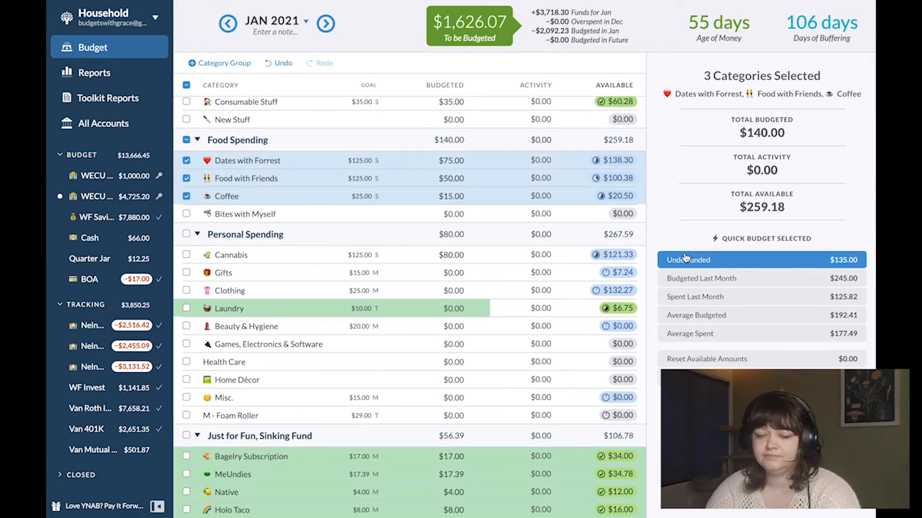
left_click(186, 255)
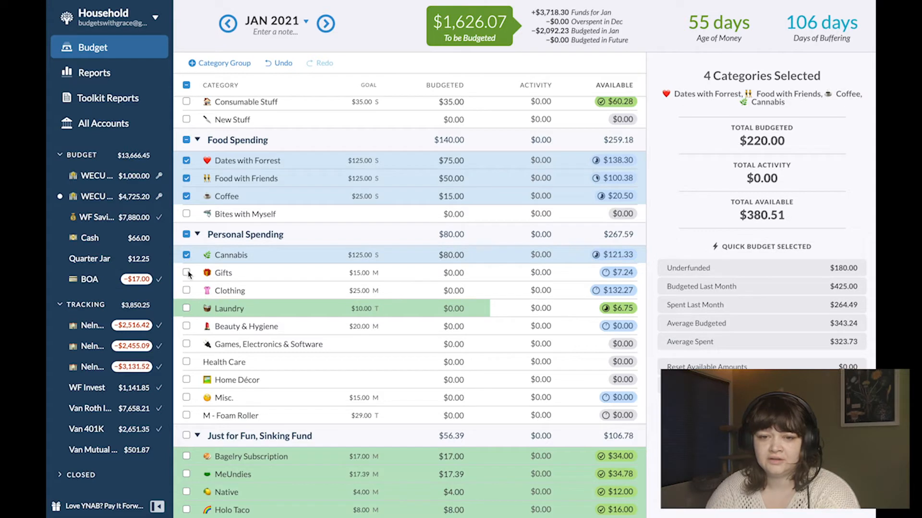
left_click(186, 272)
left_click(186, 290)
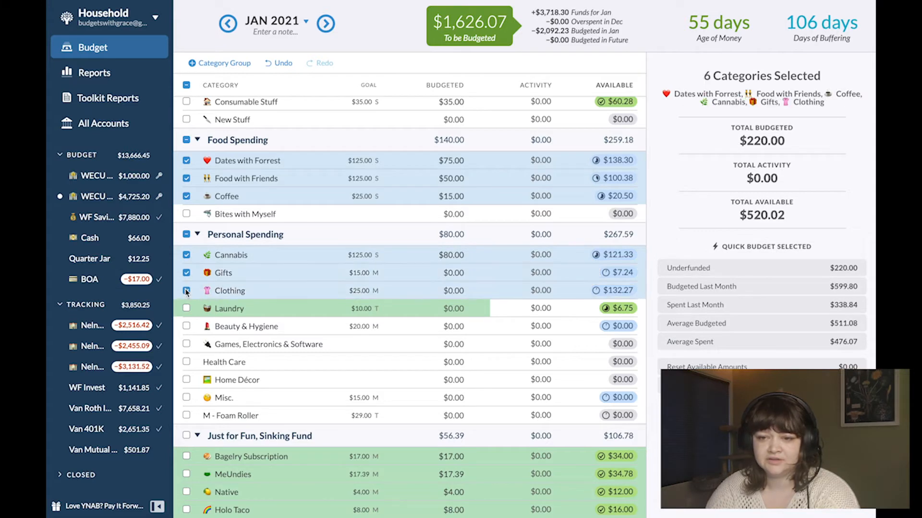
left_click(187, 326)
left_click(186, 398)
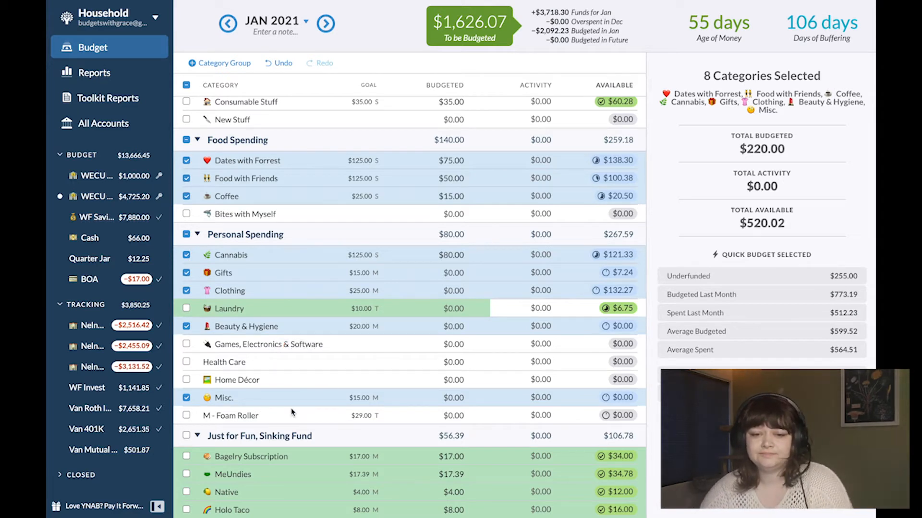
scroll(348, 409, "down", 3)
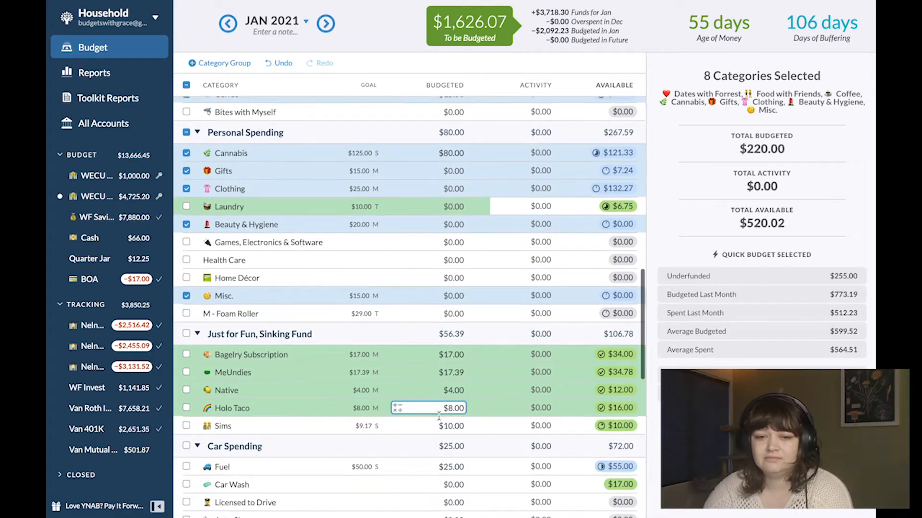
left_click(723, 277)
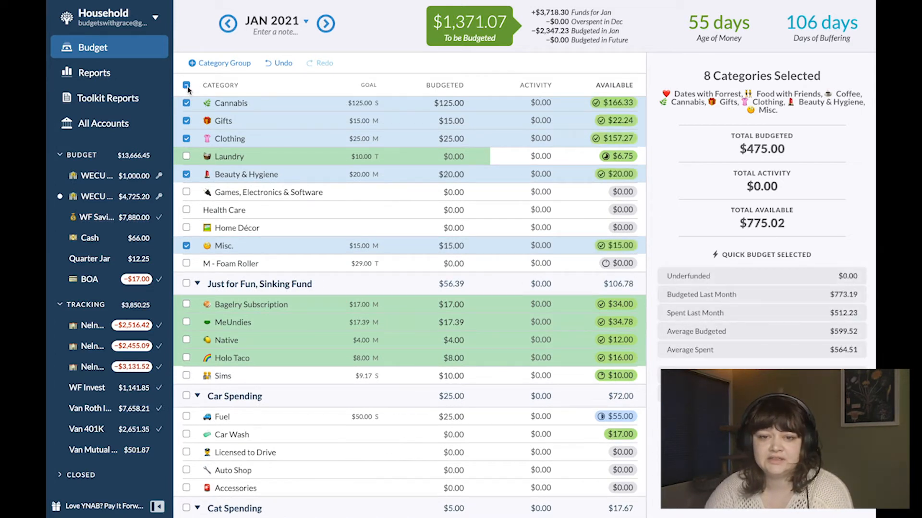
left_click(186, 86)
Step: Change the Fuel category's spending goal to $25 monthly, due by the 1st, and clear the selection
scroll(250, 286, "down", 3)
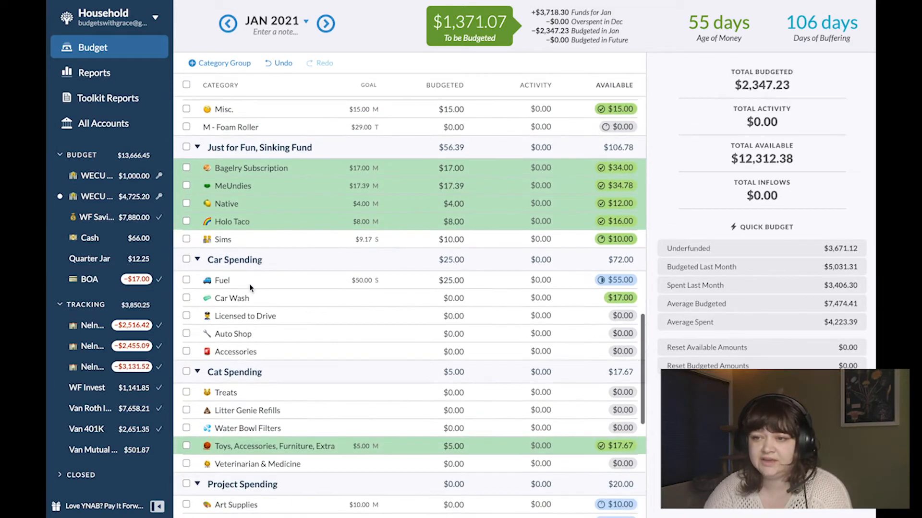
scroll(250, 287, "down", 2)
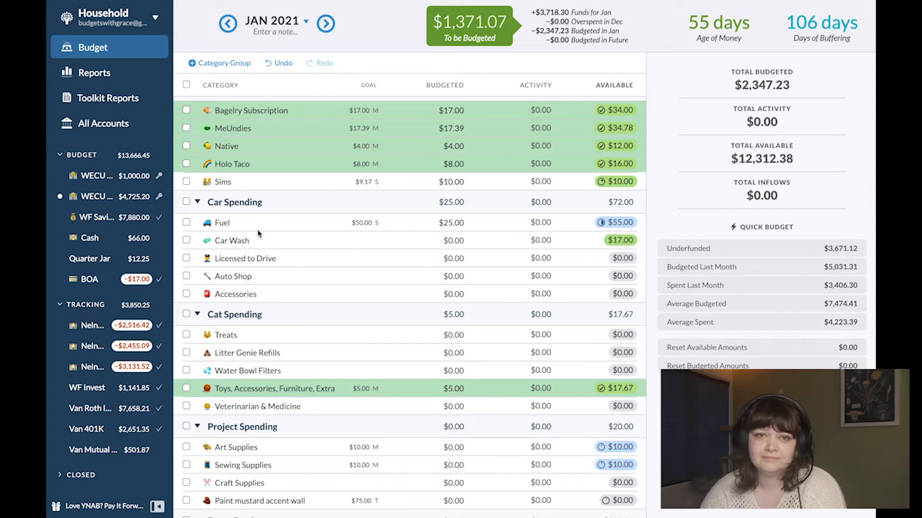
left_click(397, 224)
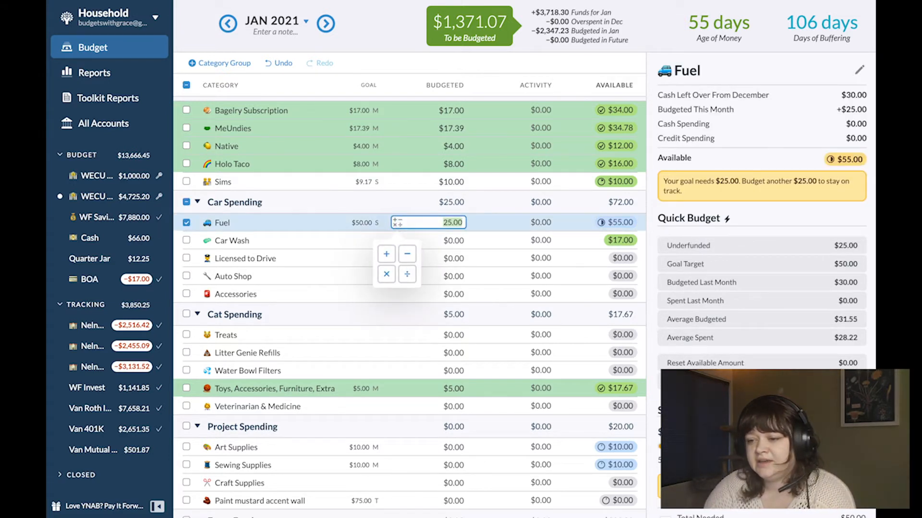
left_click(338, 224)
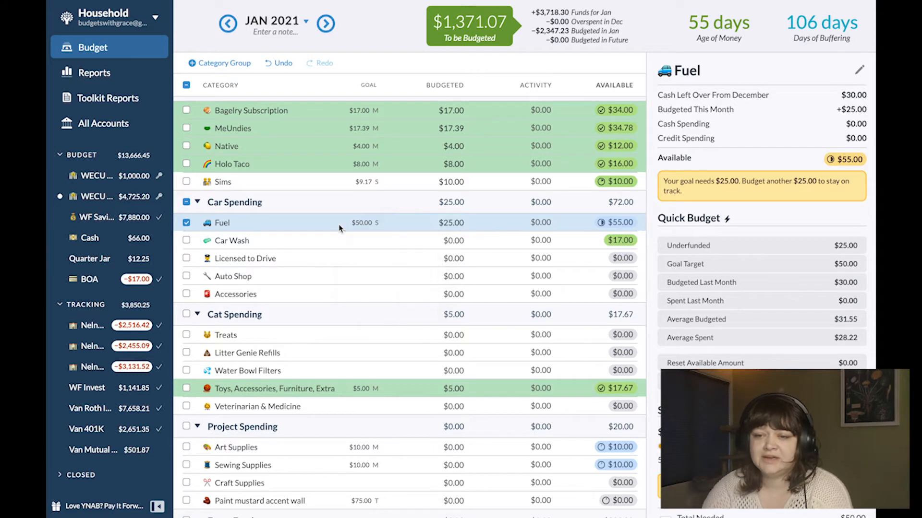
scroll(720, 338, "down", 4)
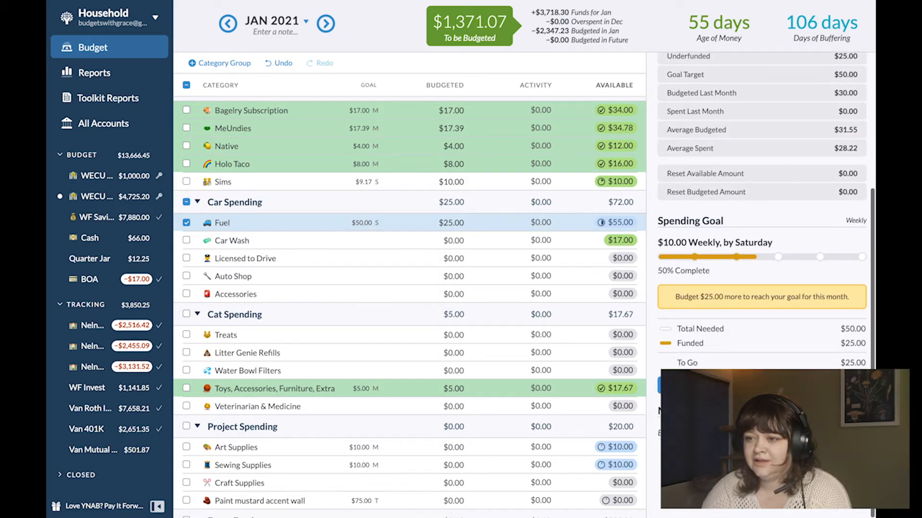
left_click(715, 385)
type("25")
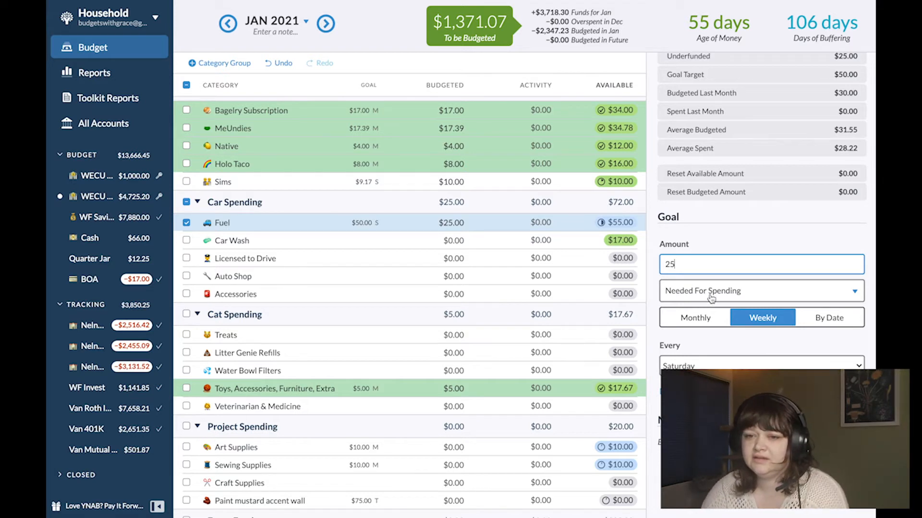
left_click(711, 295)
left_click(712, 297)
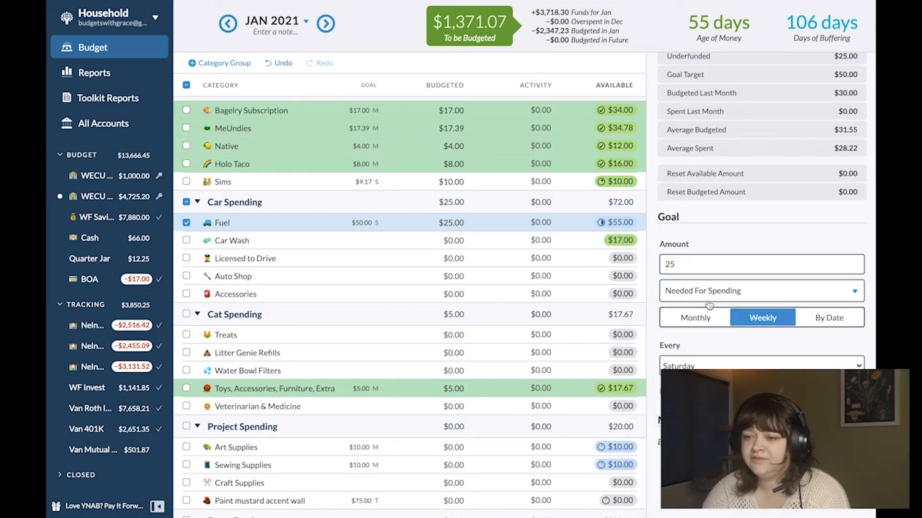
left_click(702, 319)
left_click(845, 365)
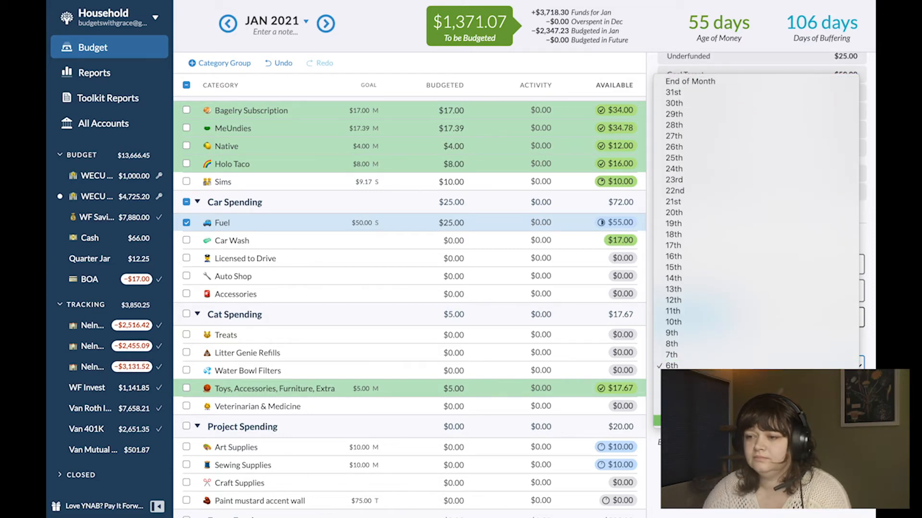
left_click(673, 421)
left_click(837, 393)
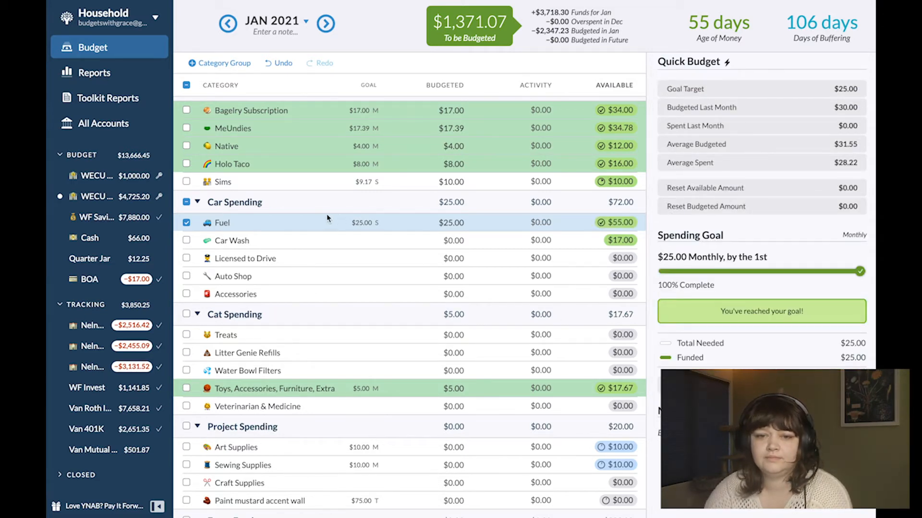
left_click(187, 223)
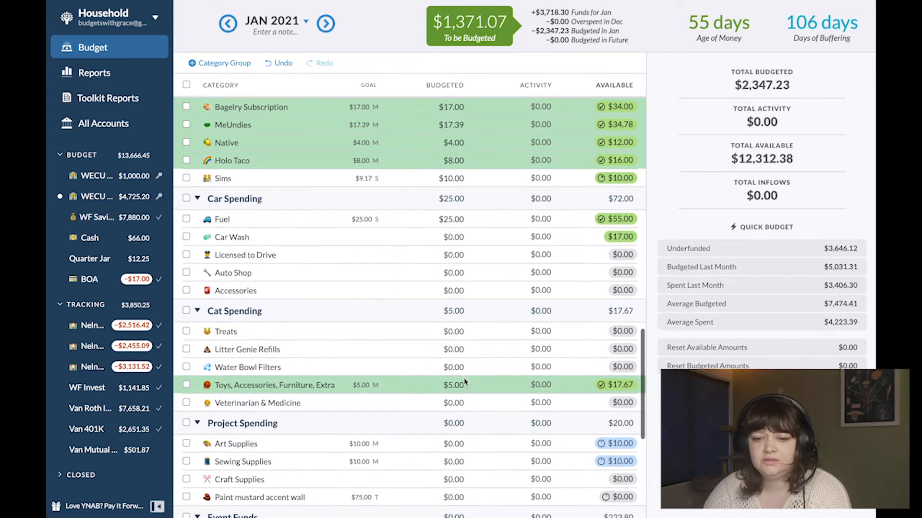
Step: Budget $10 each for Art Supplies and Sewing Supplies in the Project Spending group and clear the selection
scroll(464, 381, "down", 3)
scroll(464, 382, "down", 1)
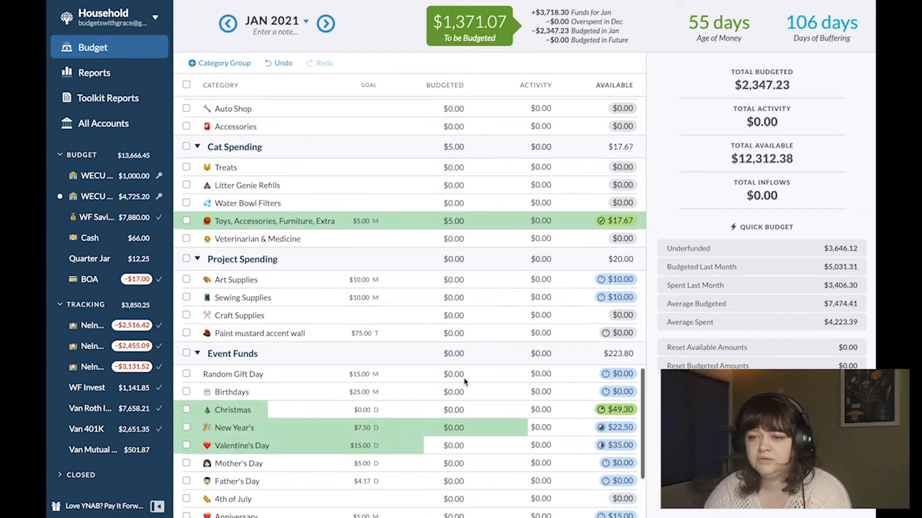
left_click(464, 381)
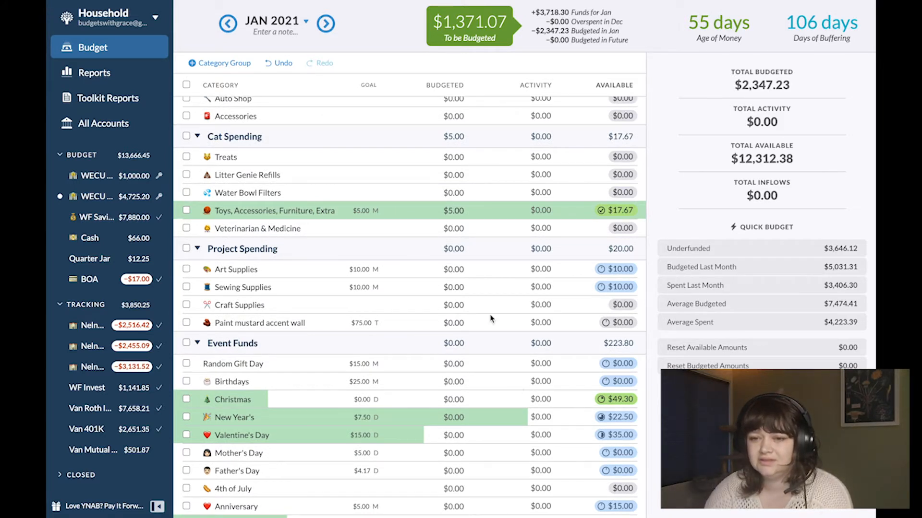
left_click(463, 269)
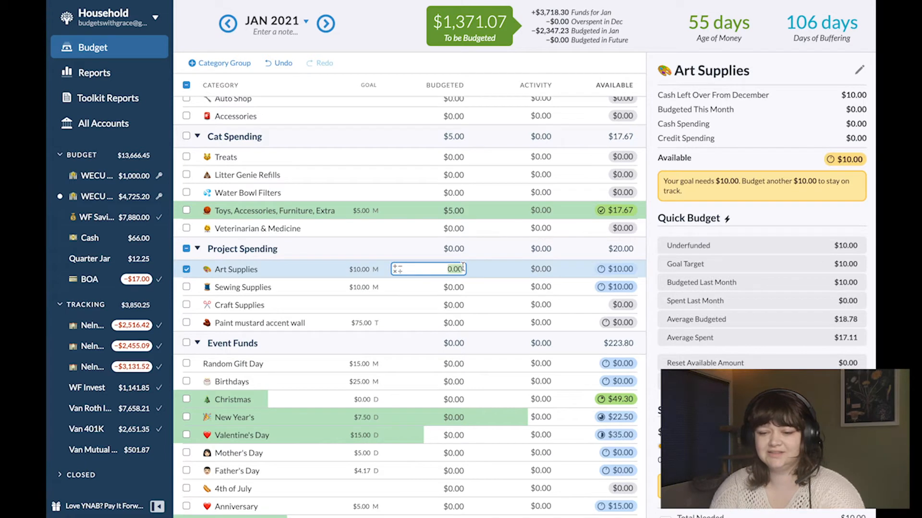
type("10")
key("Return")
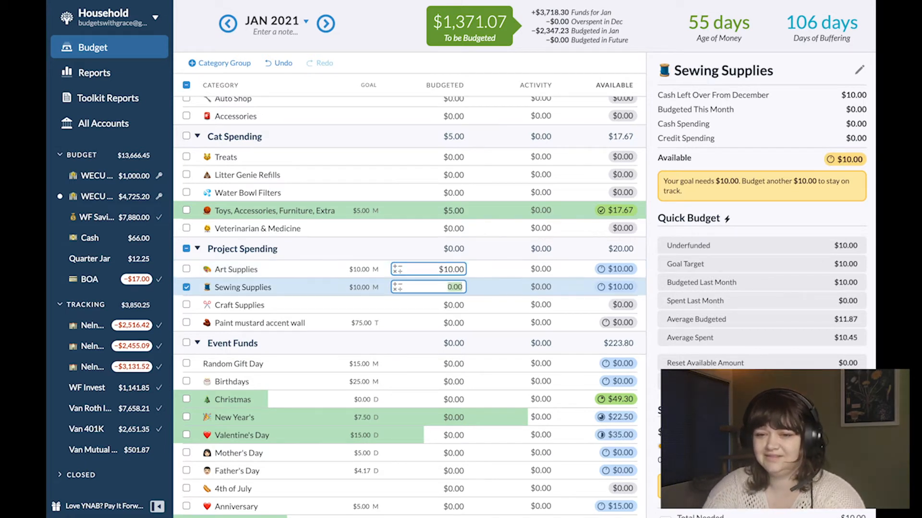
type("10")
key("Return")
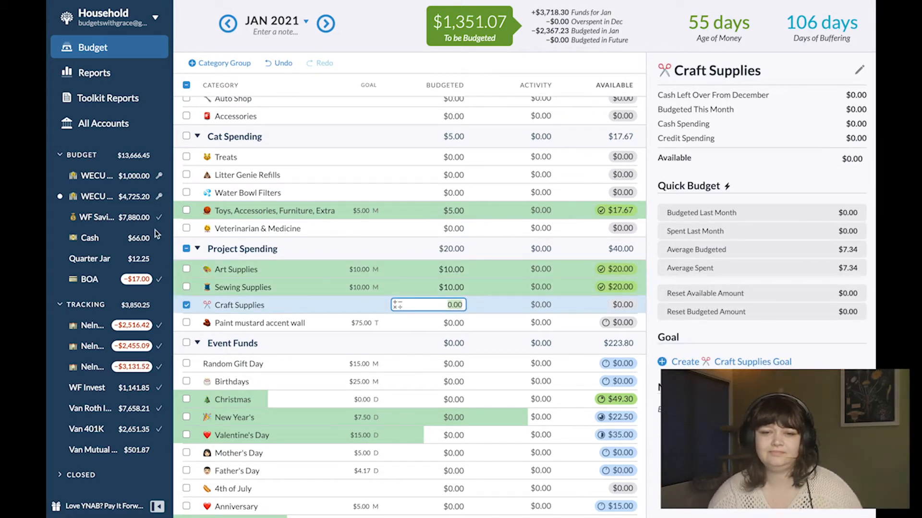
left_click(186, 305)
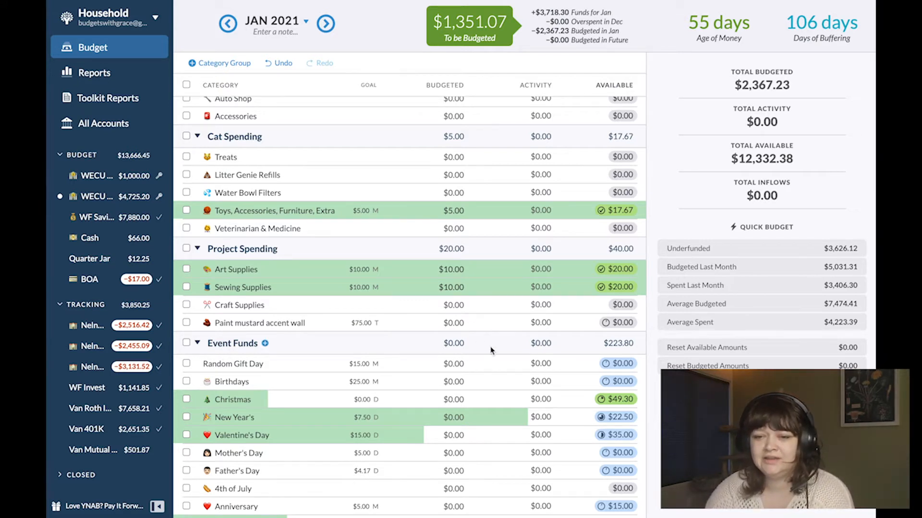
Step: Budget the underfunded amounts for all Event Funds categories except Father's Day, 4th of July, Black Friday and the named person's birthday
scroll(485, 348, "down", 2)
scroll(490, 351, "down", 1)
left_click(452, 221)
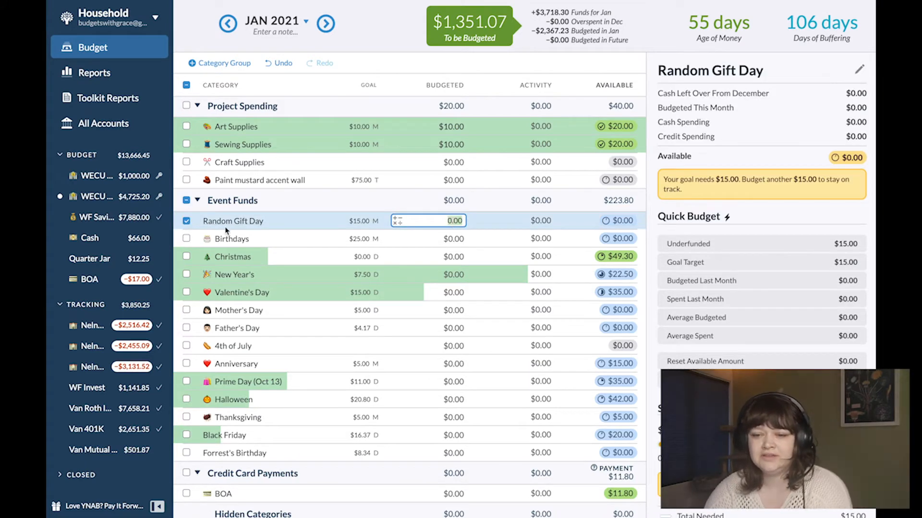
left_click(185, 201)
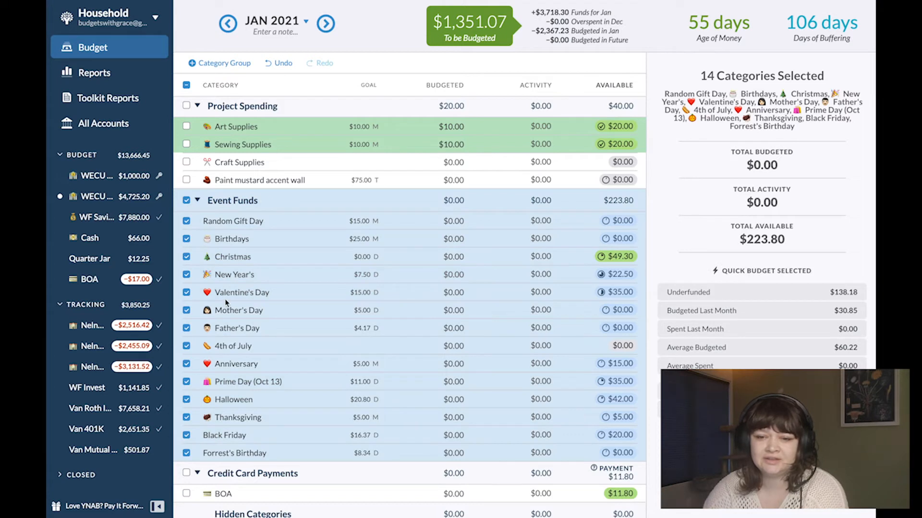
left_click(187, 328)
left_click(186, 346)
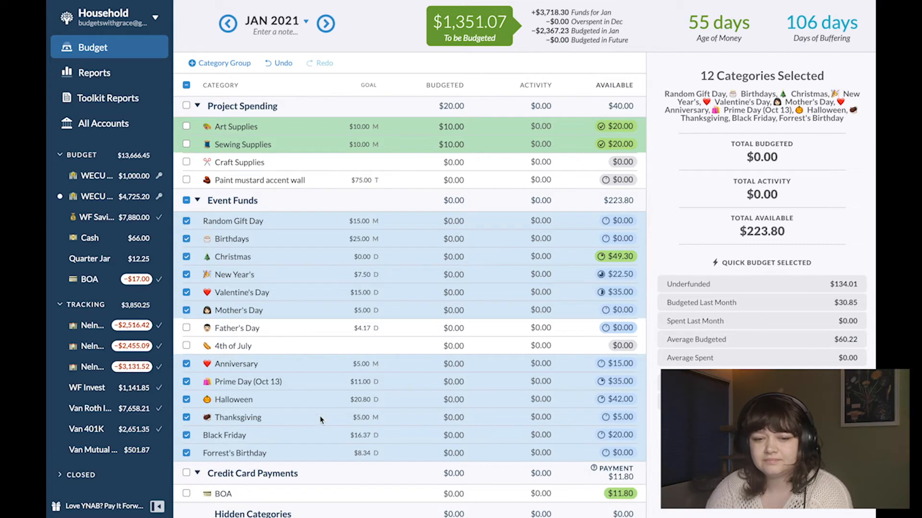
left_click(186, 454)
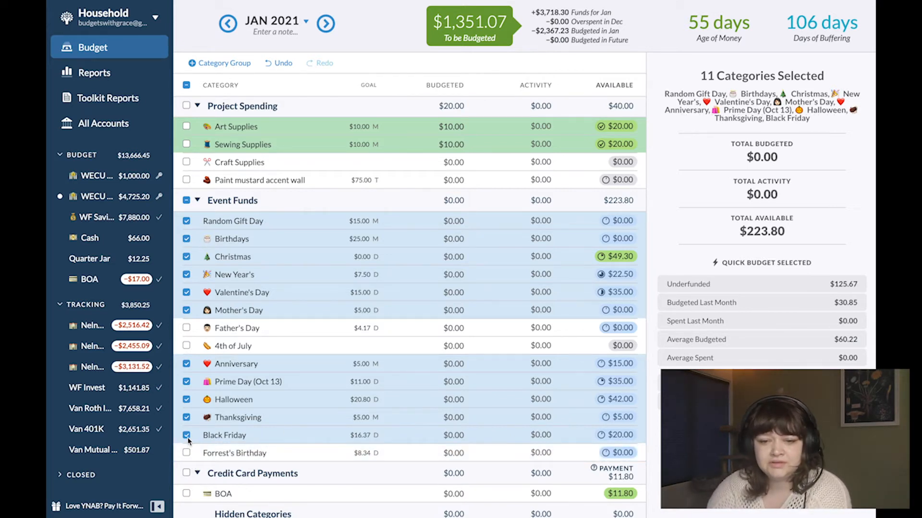
left_click(186, 436)
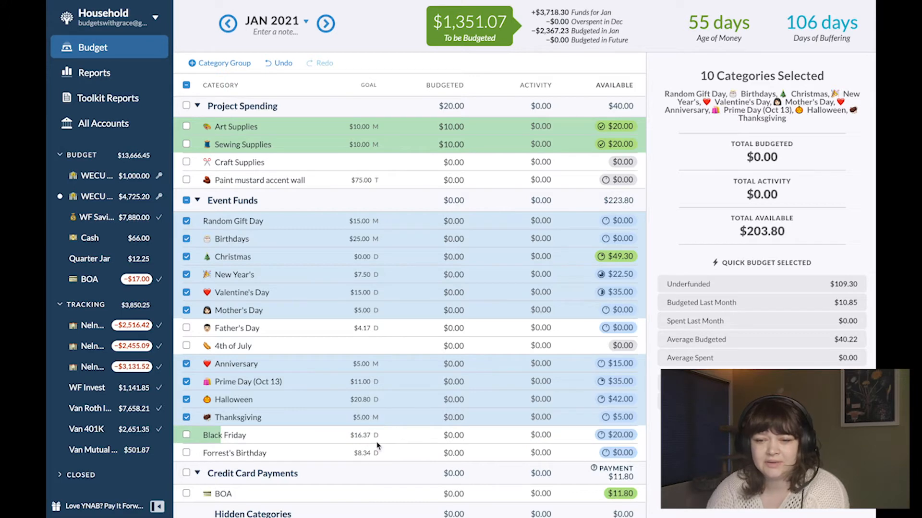
left_click(768, 283)
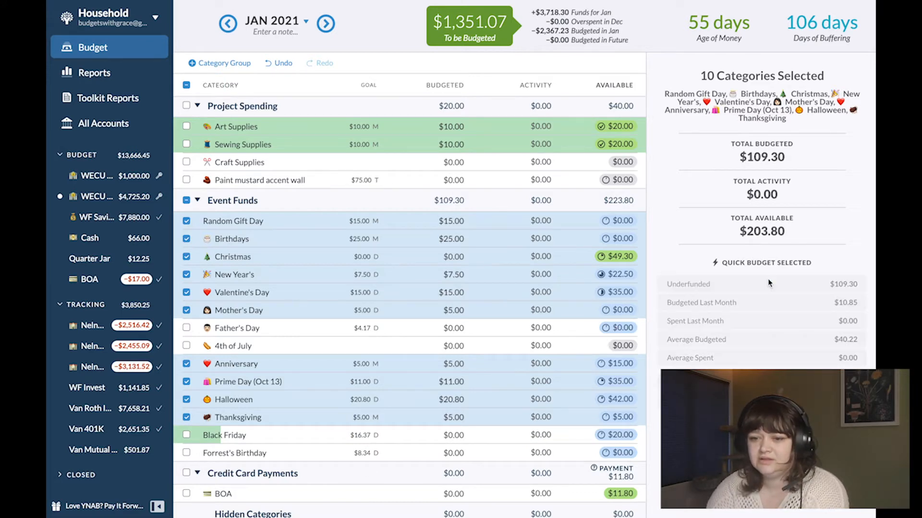
Step: Set the January budgeted amounts in Event Funds to $21 for Halloween, $17 for Black Friday and $9 for the named person's birthday
left_click(438, 452)
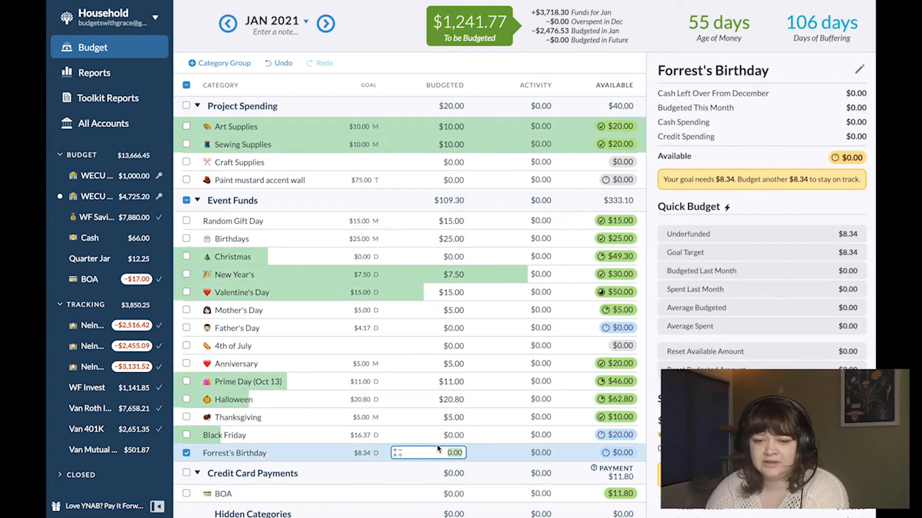
left_click(447, 434)
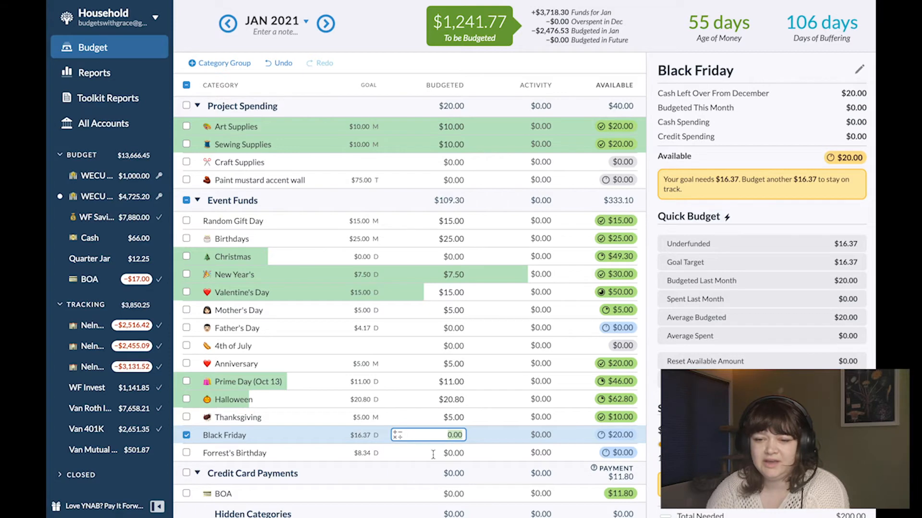
left_click(234, 28)
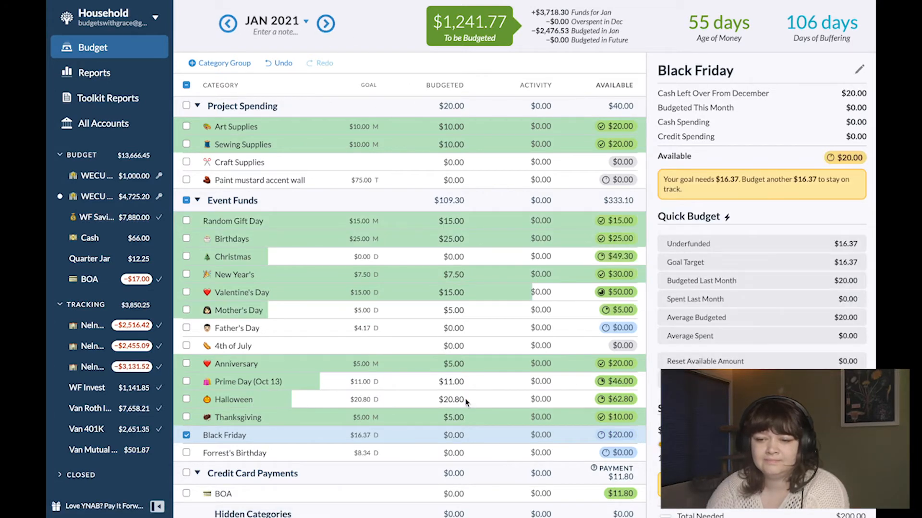
left_click(461, 401)
type("21")
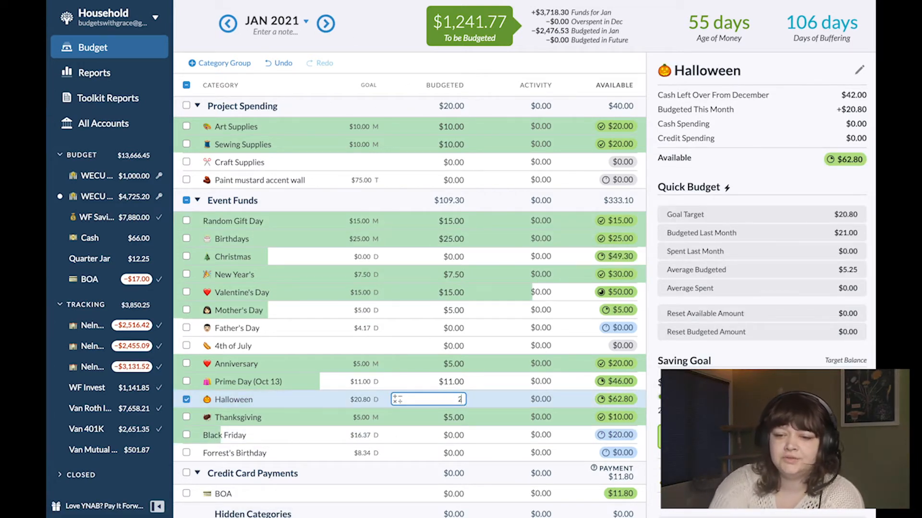
key("Return")
key("Return")
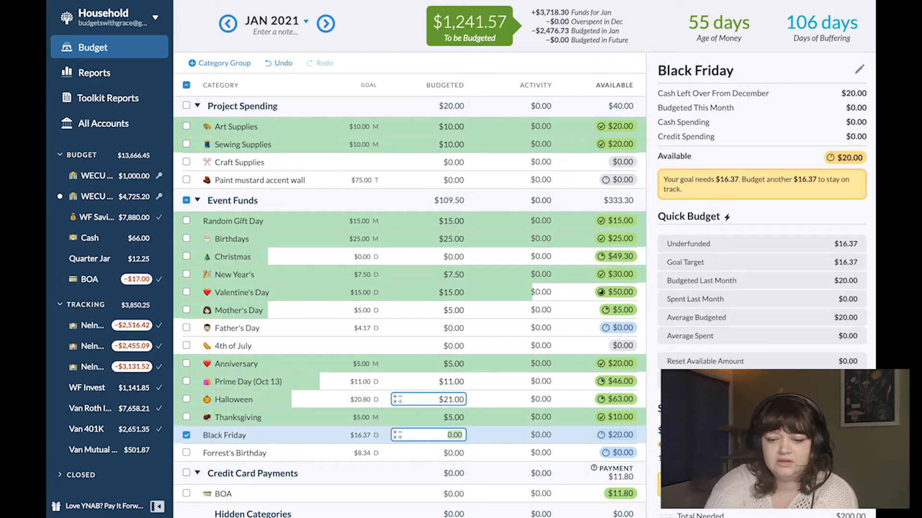
type("17")
key("Return")
type("9")
key("Return")
left_click(479, 437)
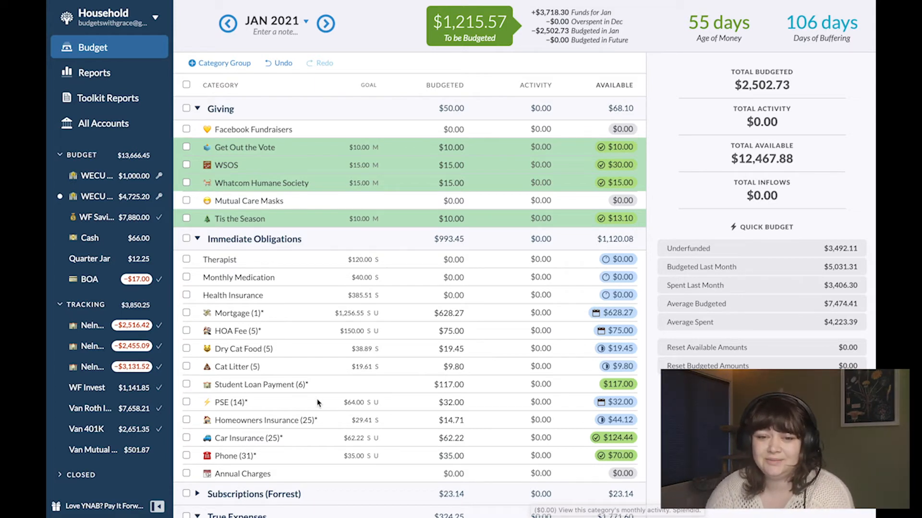
Step: Budget the underfunded amounts for Therapist, Monthly Medication and Health Insurance in Immediate Obligations, and clear the selection
left_click(186, 296)
left_click(186, 278)
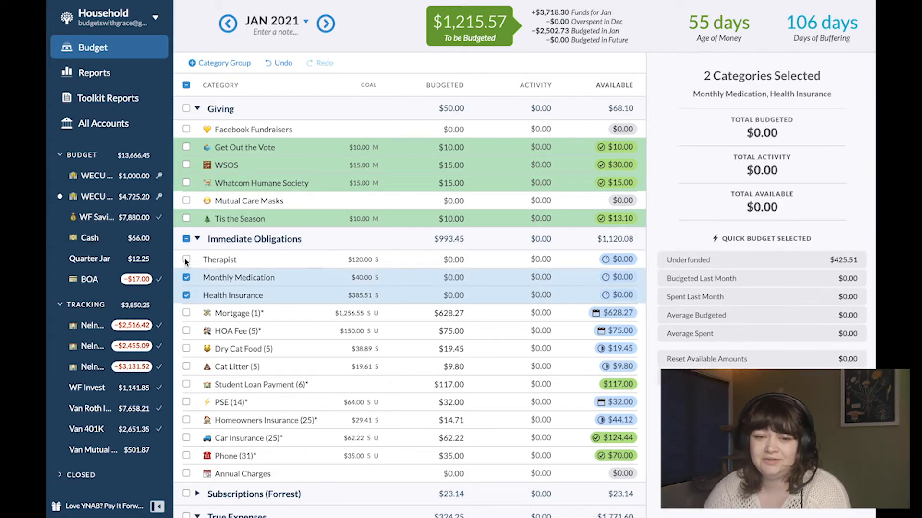
left_click(186, 259)
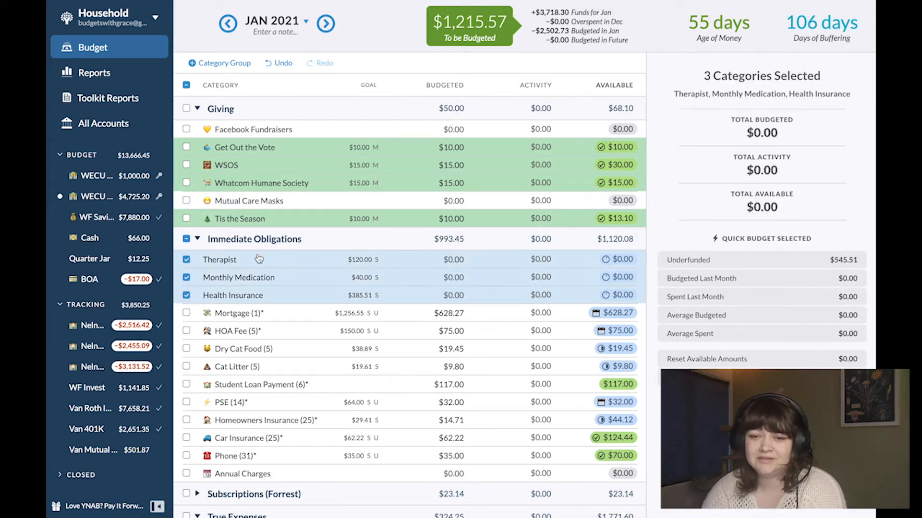
left_click(738, 261)
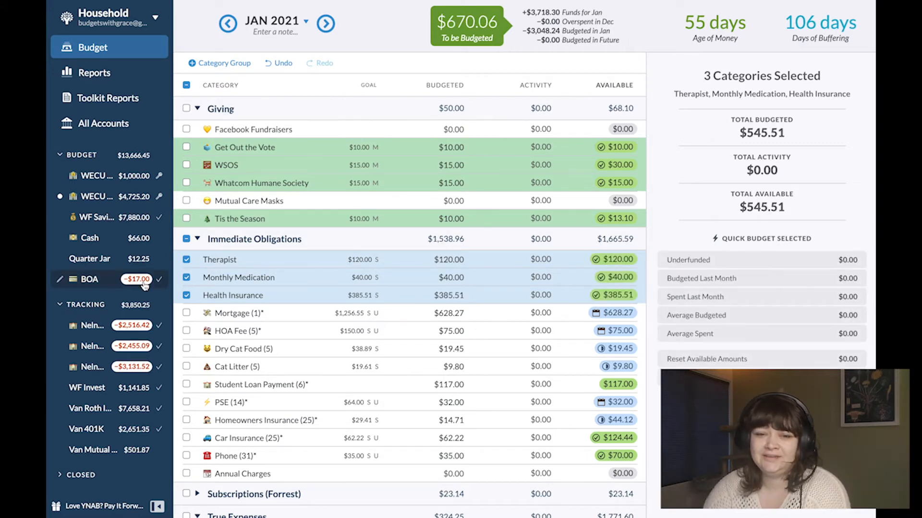
left_click(187, 259)
left_click(187, 278)
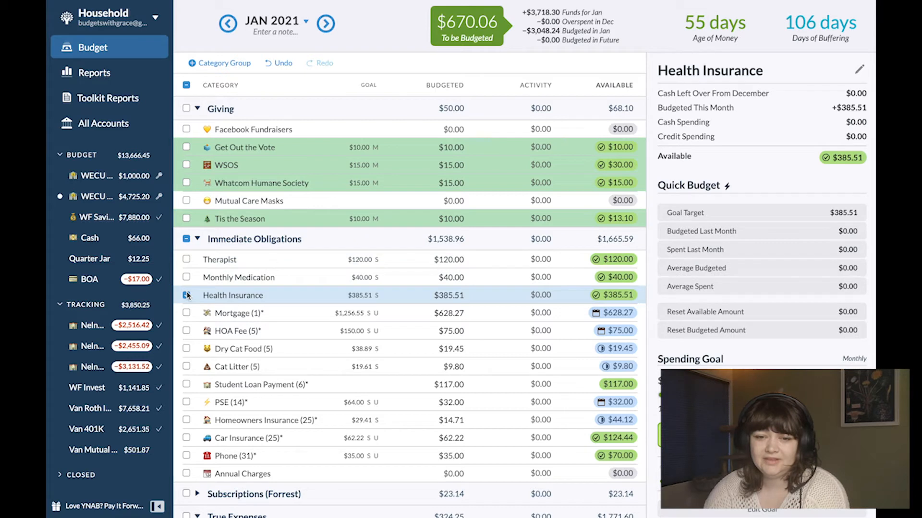
left_click(186, 295)
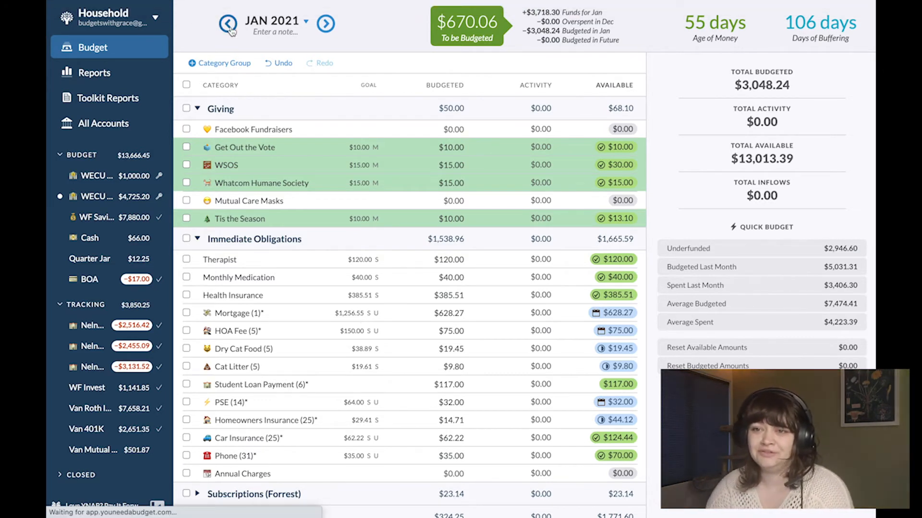
Step: Go back to the December 2020 budget and collapse the Immediate Obligations group
key("alt+Left")
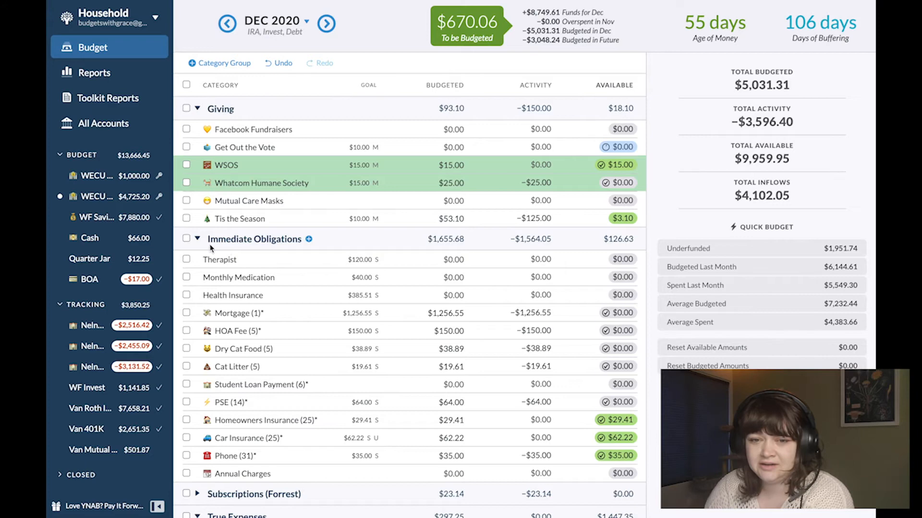
left_click(198, 239)
scroll(419, 296, "down", 1)
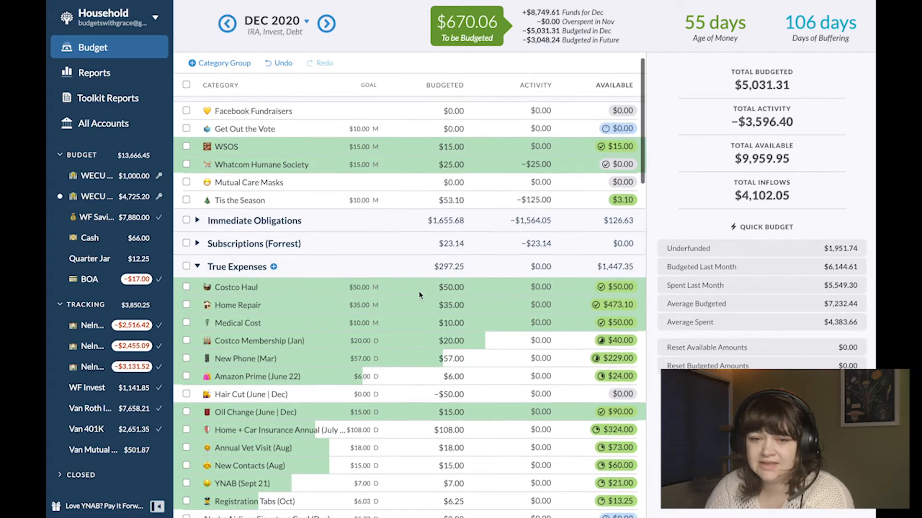
Step: Move the $50 available in Medical Cost under True Expenses back to To be Budgeted, and clear the category selection
left_click(323, 293)
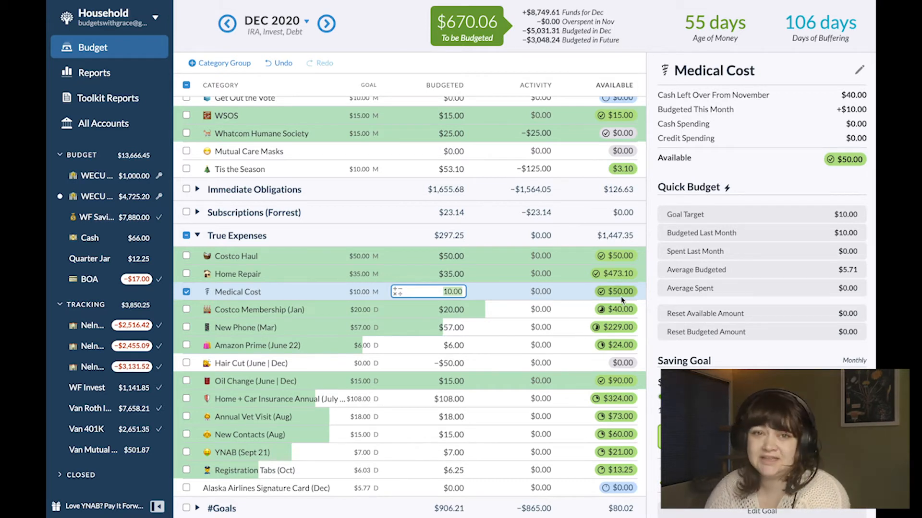
mouse_move(618, 296)
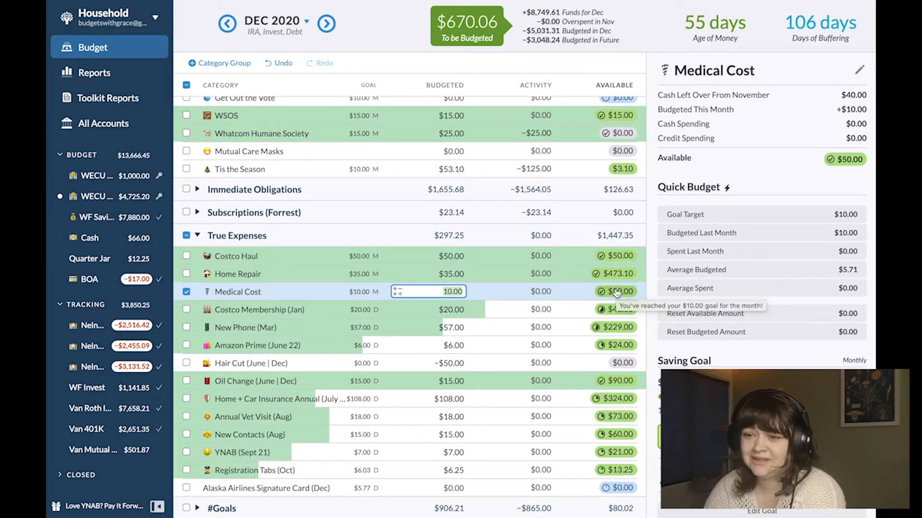
left_click(617, 293)
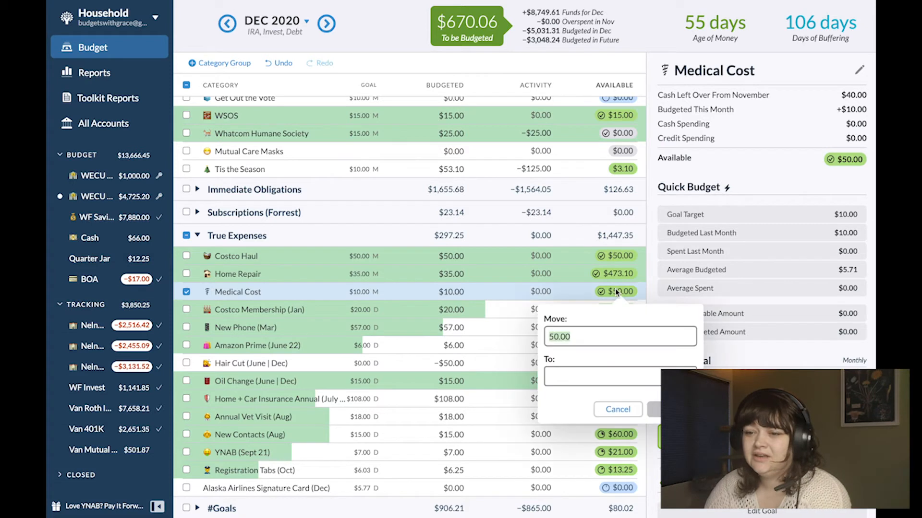
left_click(559, 372)
type("to")
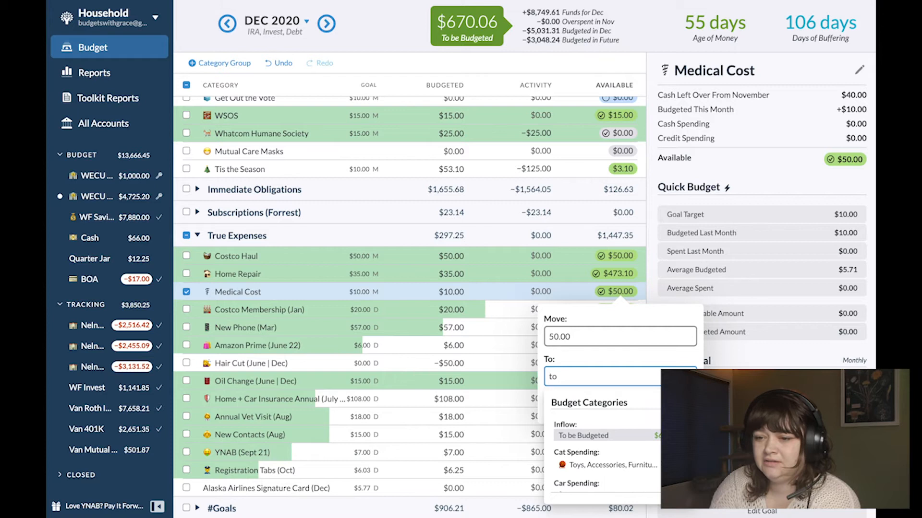
key("Return")
key("Return")
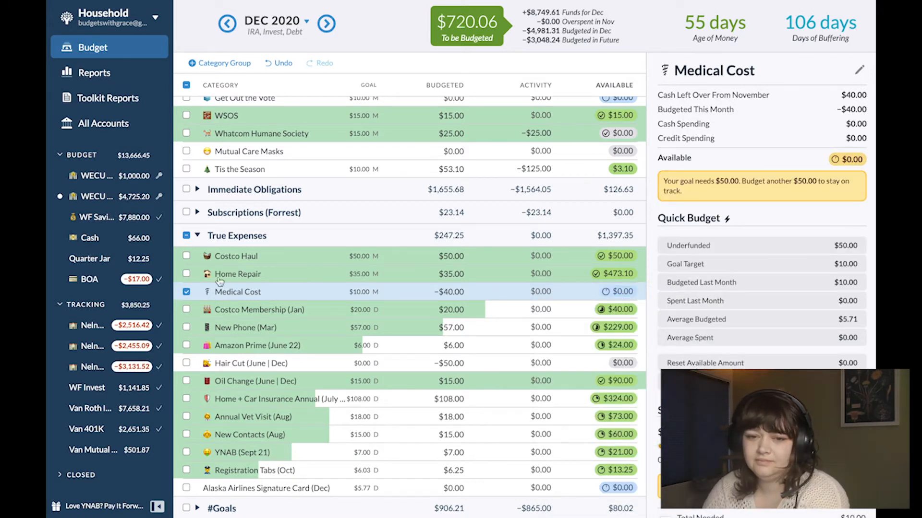
left_click(186, 291)
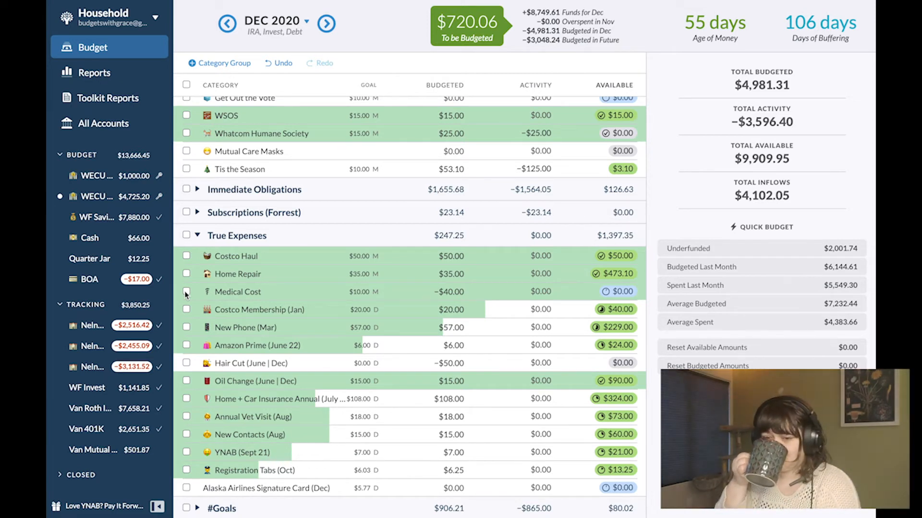
Step: Collapse True Expenses, keep #Goals expanded, and add $660 to the Roth IRA's December budgeted amount for $1,325 in all
scroll(187, 294, "up", 1)
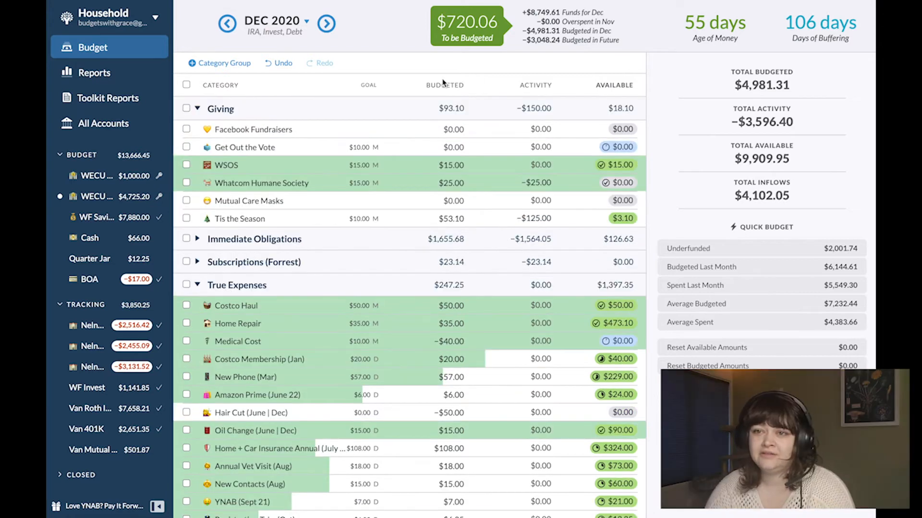
mouse_move(443, 82)
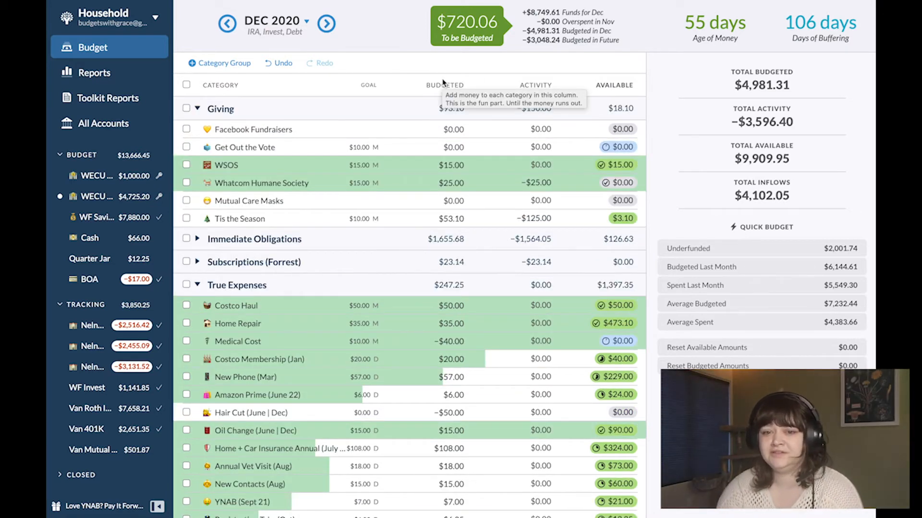
left_click(198, 284)
left_click(197, 308)
left_click(448, 328)
left_click(461, 329)
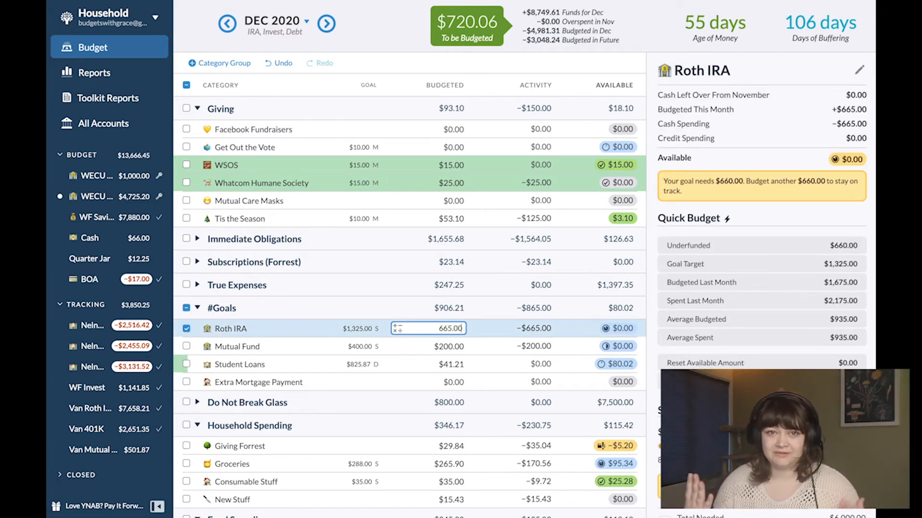
type("660")
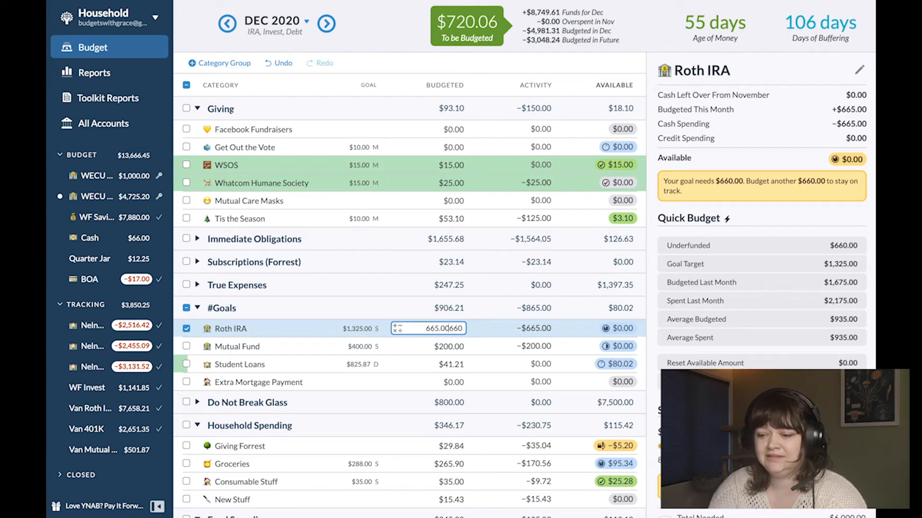
key("Return")
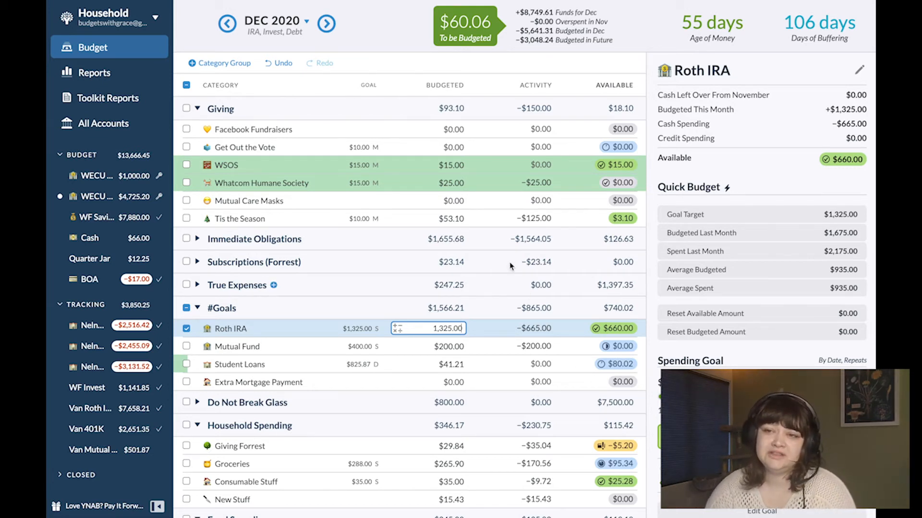
Step: Move $60 from To be Budgeted to the Mutual Fund category in #Goals
left_click(465, 15)
type("60")
key("Tab")
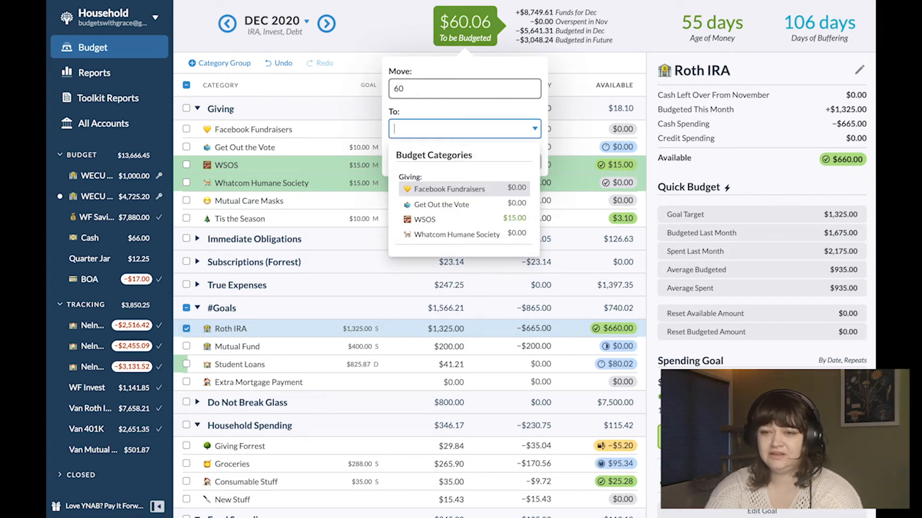
type("mut")
key("Return")
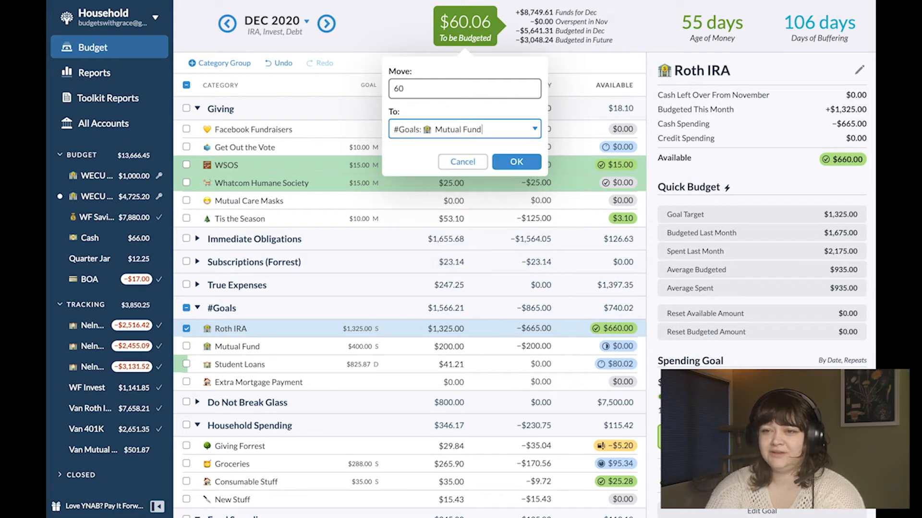
key("Return")
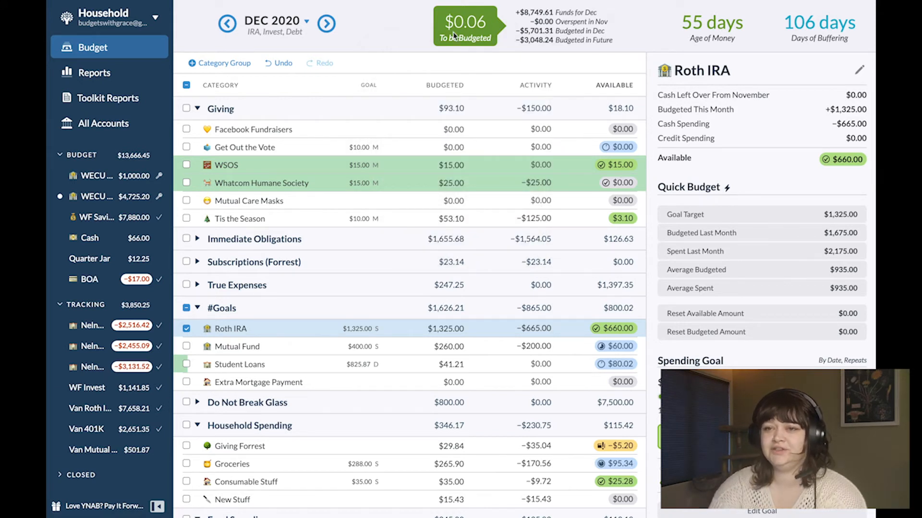